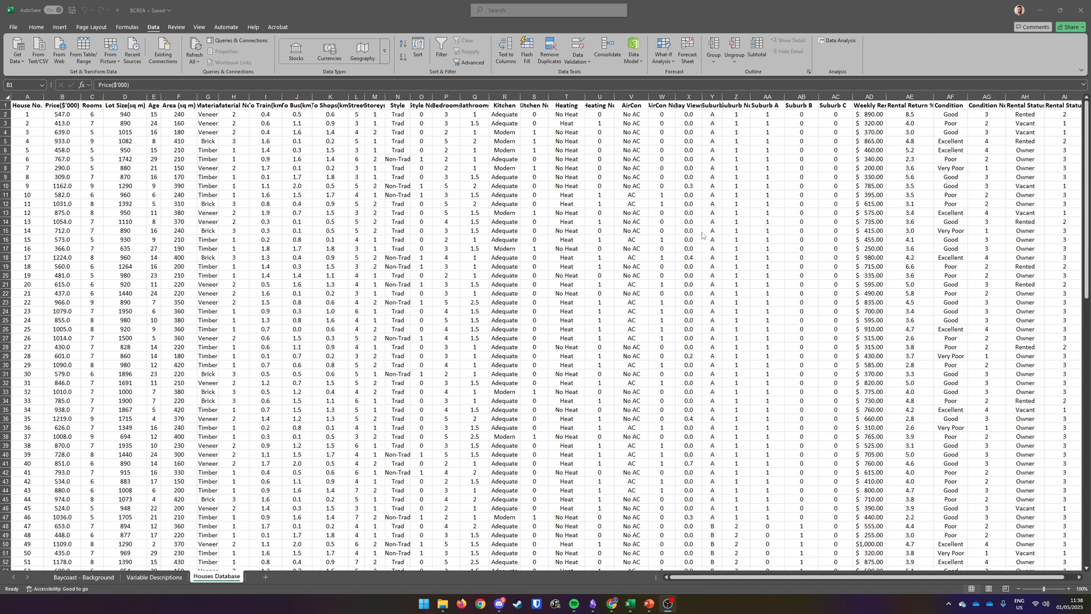
# Step: Open the Data Analysis tools and choose Regression
pyautogui.click(839, 41)
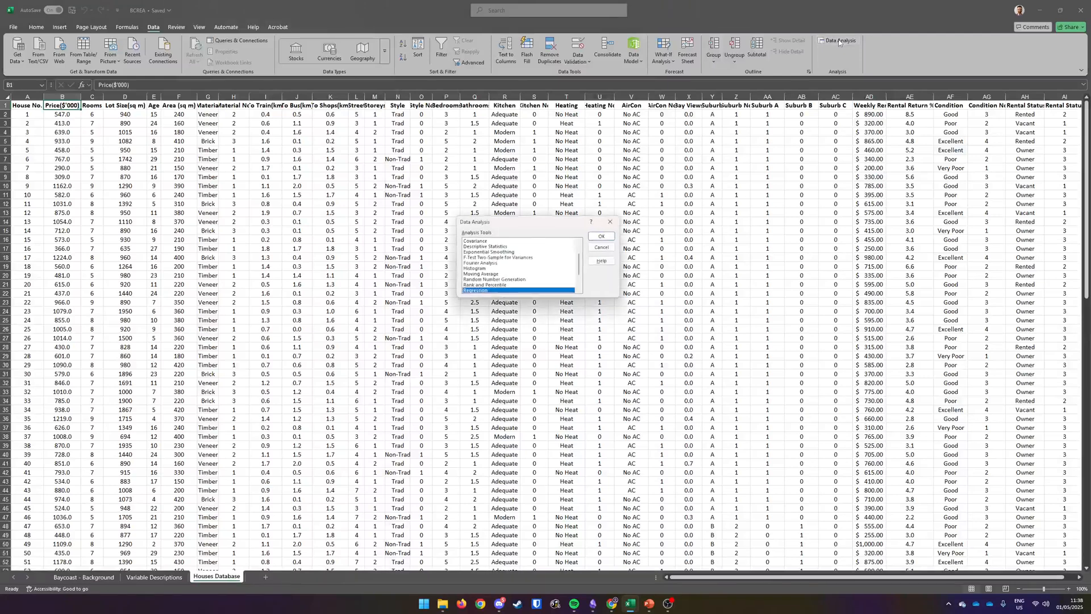
pyautogui.click(520, 290)
pyautogui.scroll(-1, 518, 284)
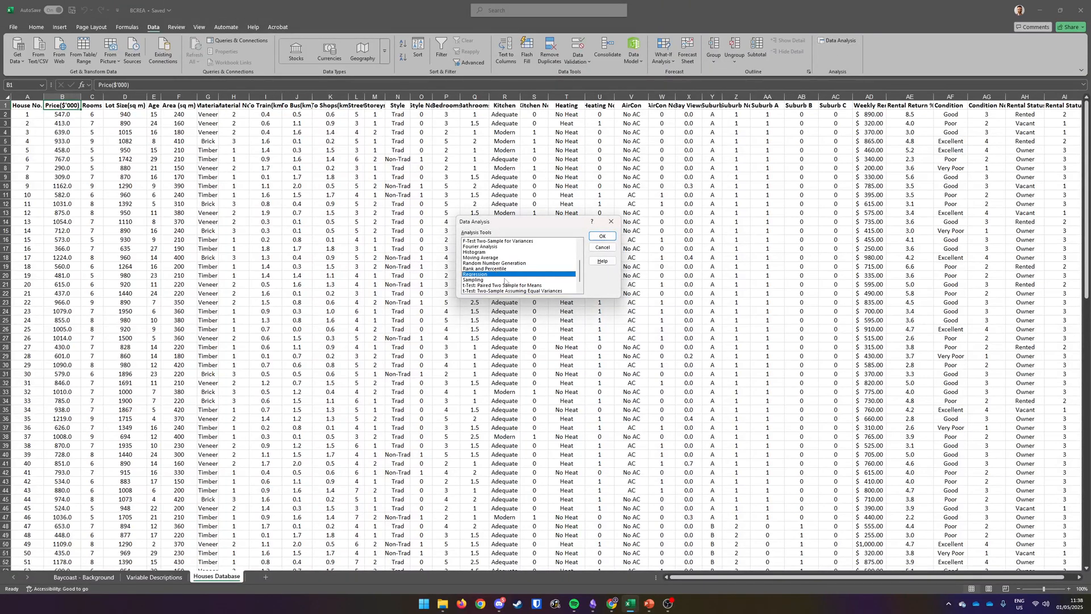
pyautogui.click(602, 236)
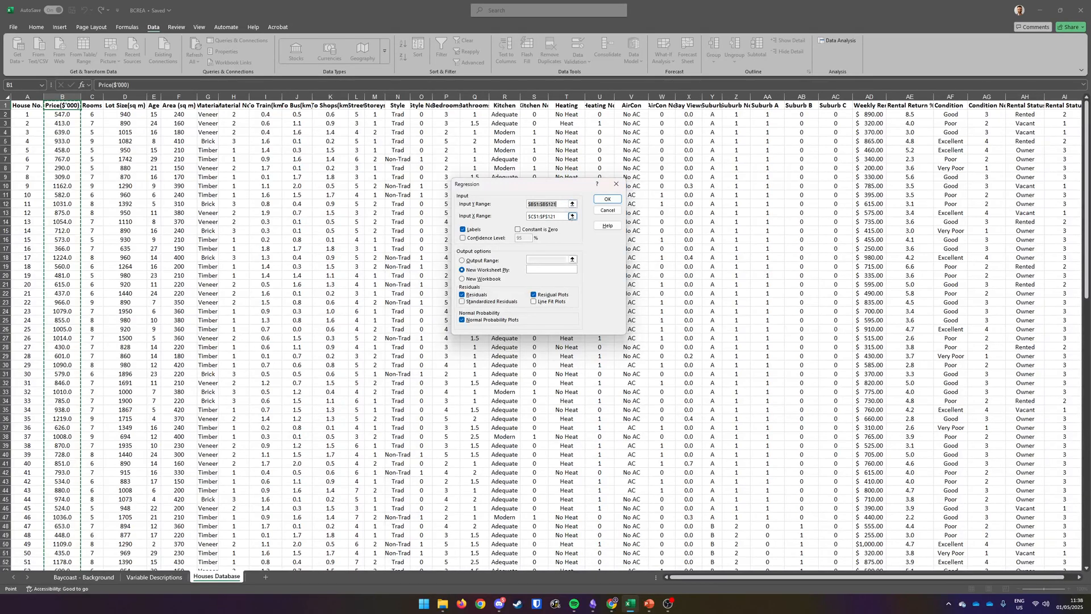
# Step: Clear the existing ranges and set the Input Y Range to the price column $B$1:$B$121
pyautogui.press('Delete')
pyautogui.moveTo(560, 216); pyautogui.dragTo(512, 222)
pyautogui.press('Delete')
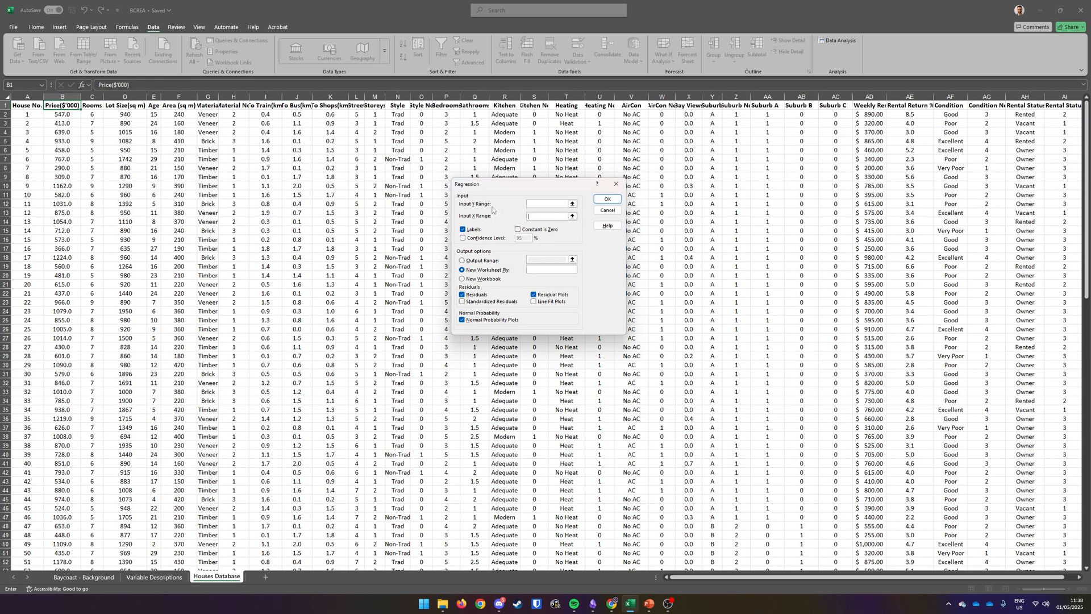
pyautogui.click(530, 205)
pyautogui.click(75, 106)
pyautogui.moveTo(74, 106); pyautogui.dragTo(69, 556)
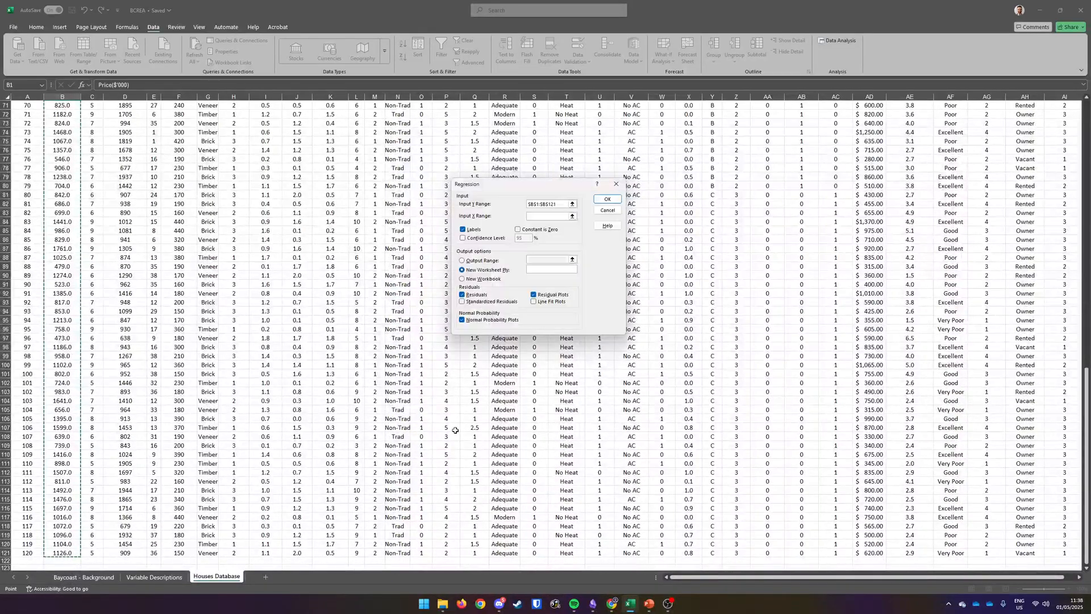
pyautogui.scroll(20, 163, 207)
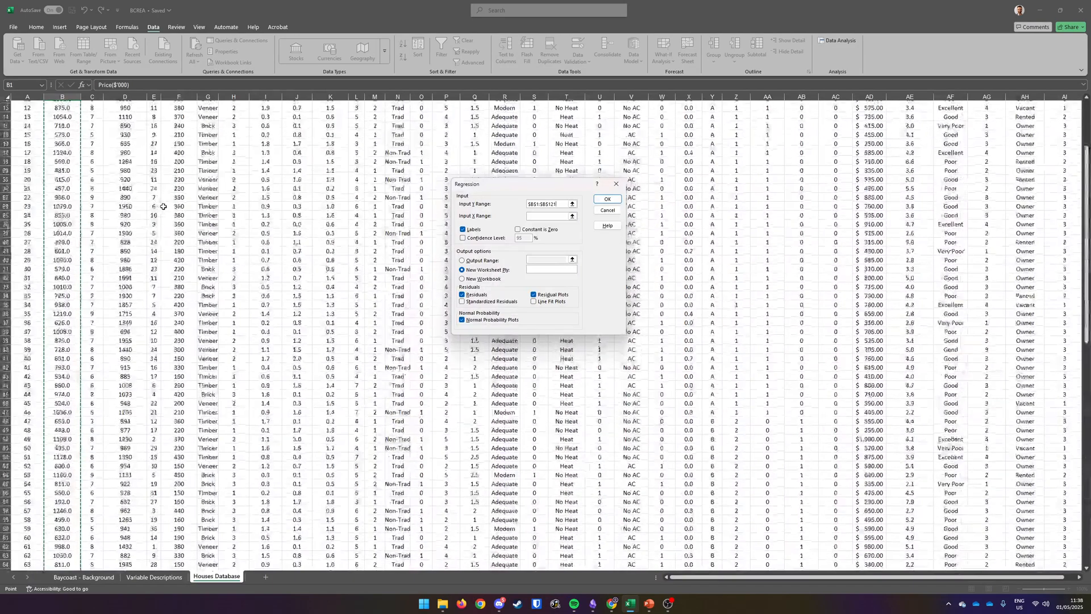
pyautogui.scroll(4, 163, 206)
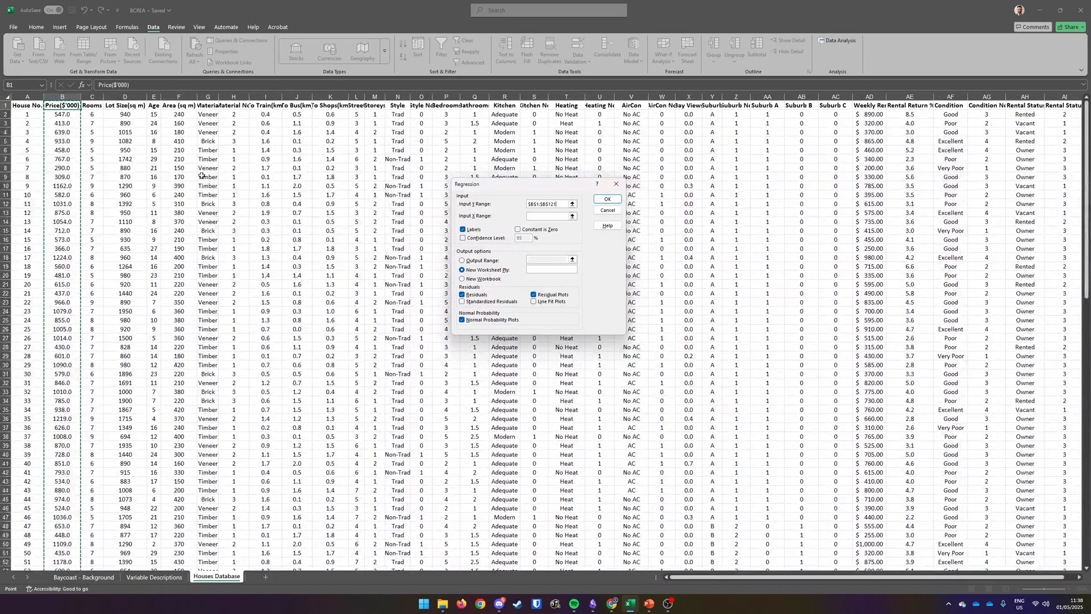
# Step: Set the Input X Range to $C$1:$F$121 and run the regression with labels, residuals and plots to a new worksheet
pyautogui.click(541, 216)
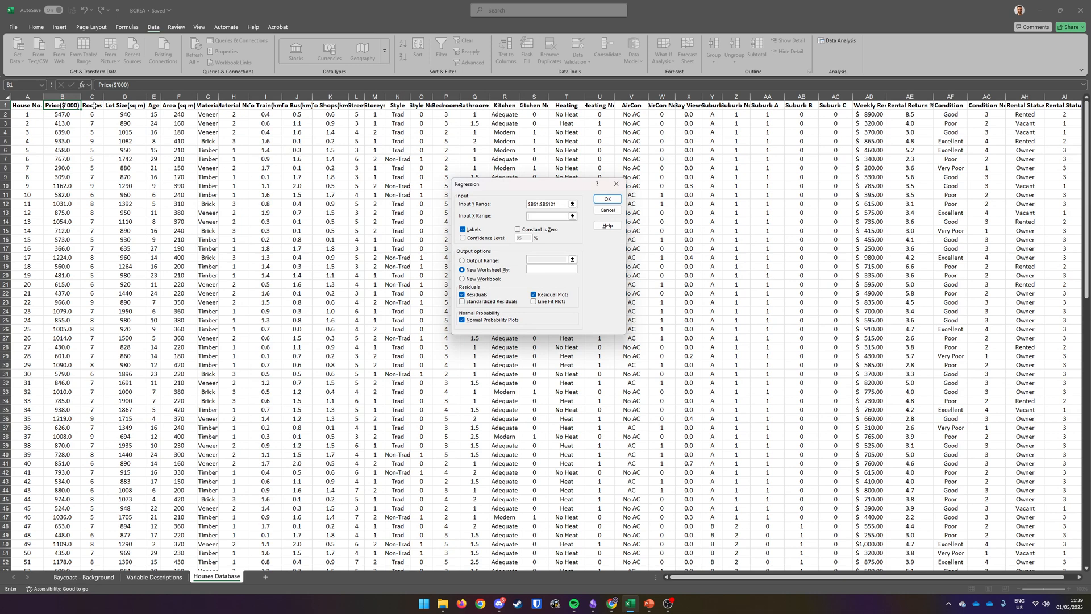
pyautogui.moveTo(94, 106); pyautogui.dragTo(184, 554)
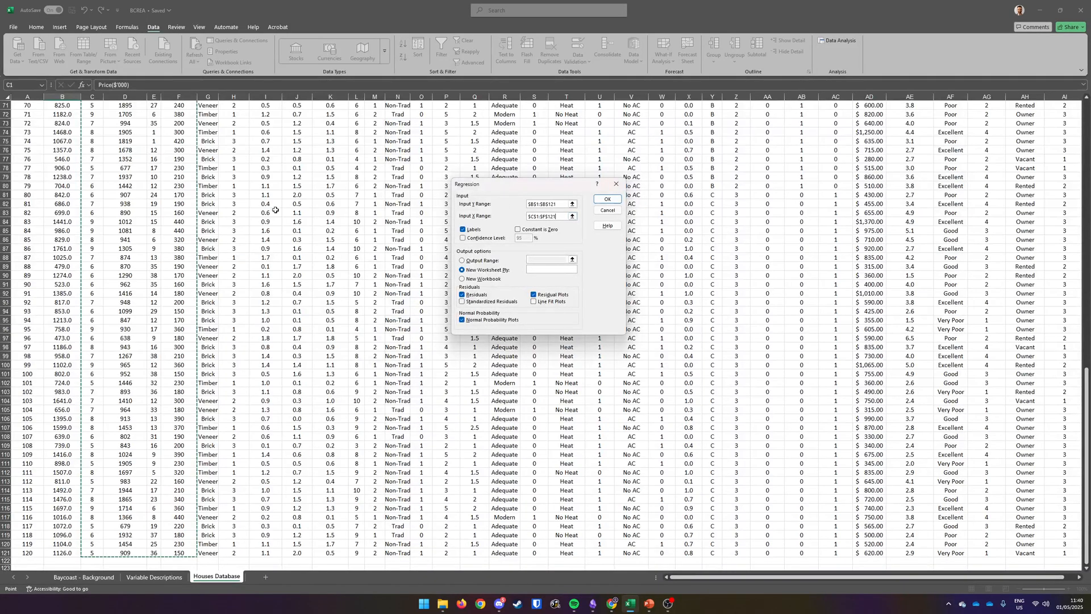
pyautogui.scroll(20, 275, 209)
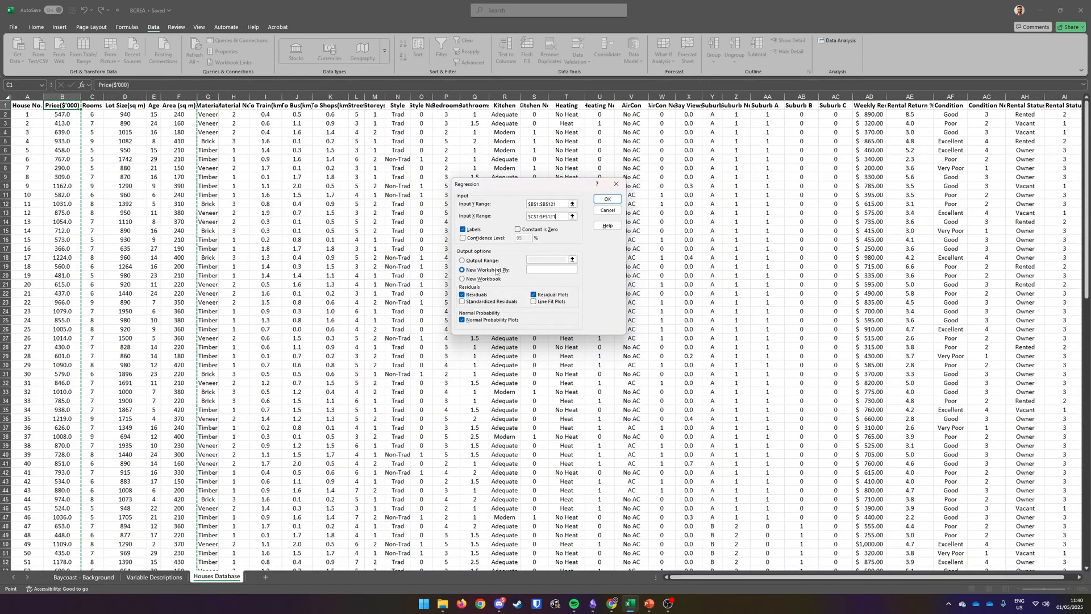
pyautogui.scroll(-1, 500, 272)
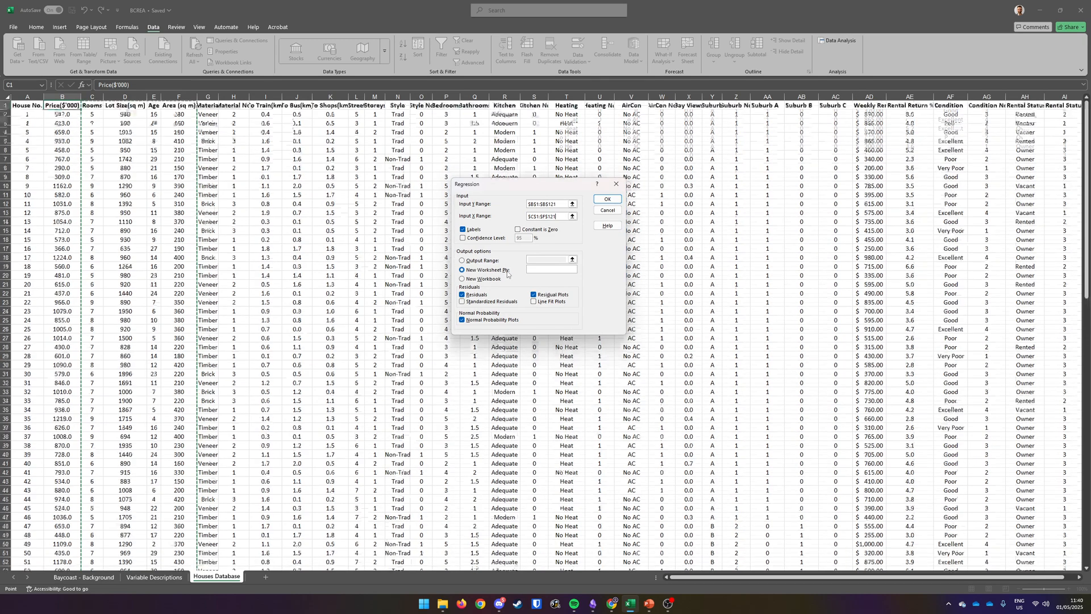
pyautogui.scroll(1, 500, 271)
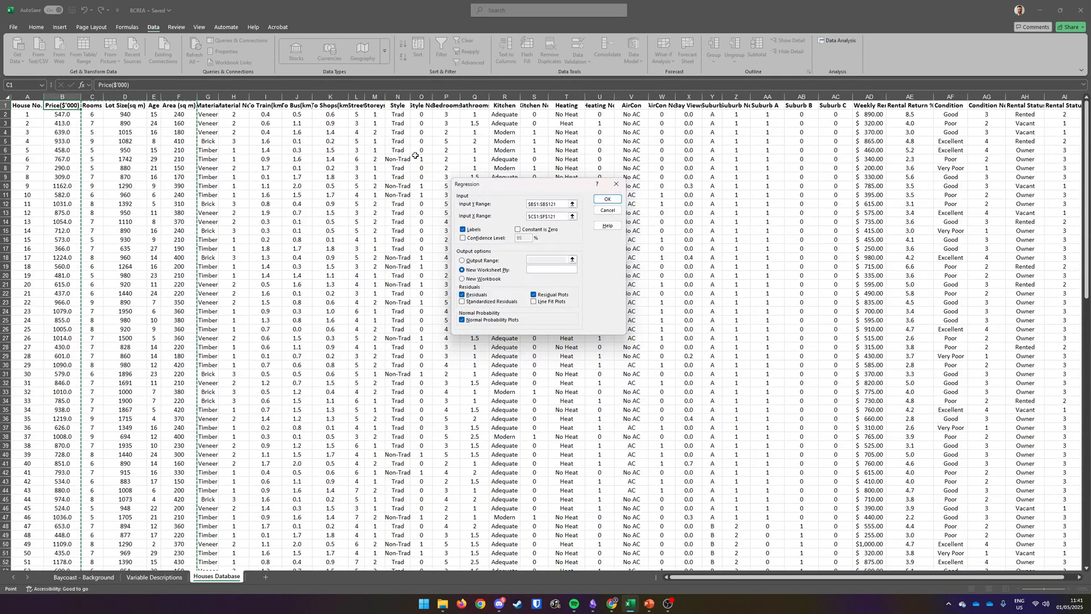
pyautogui.click(603, 199)
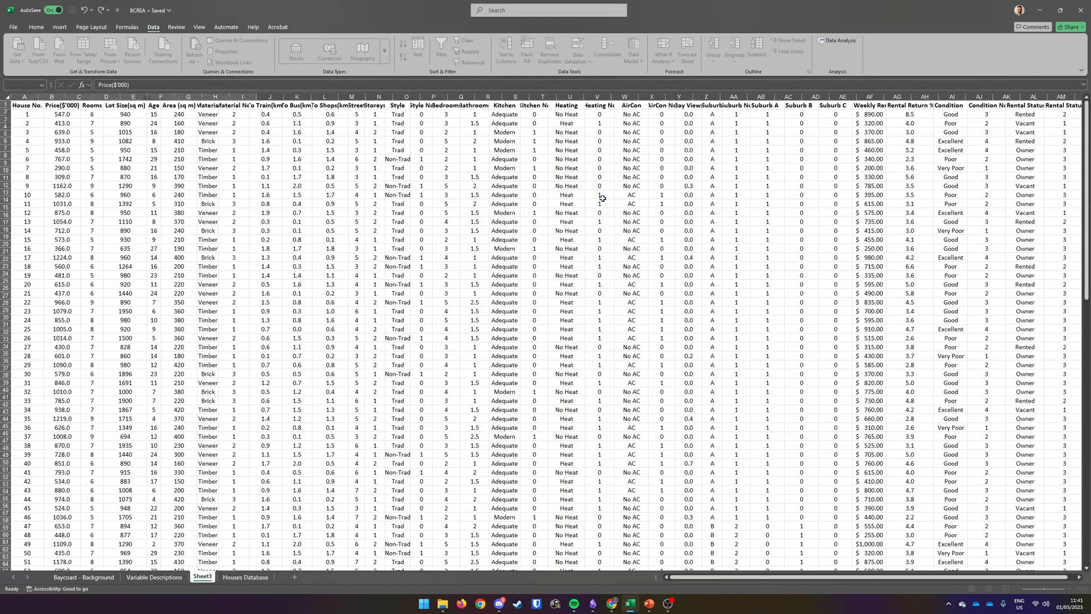
# Step: Rearrange the residual and normal probability plot charts into one column beside the regression output
pyautogui.moveTo(509, 193); pyautogui.dragTo(429, 497)
pyautogui.moveTo(495, 164); pyautogui.dragTo(436, 414)
pyautogui.moveTo(468, 153); pyautogui.dragTo(442, 259)
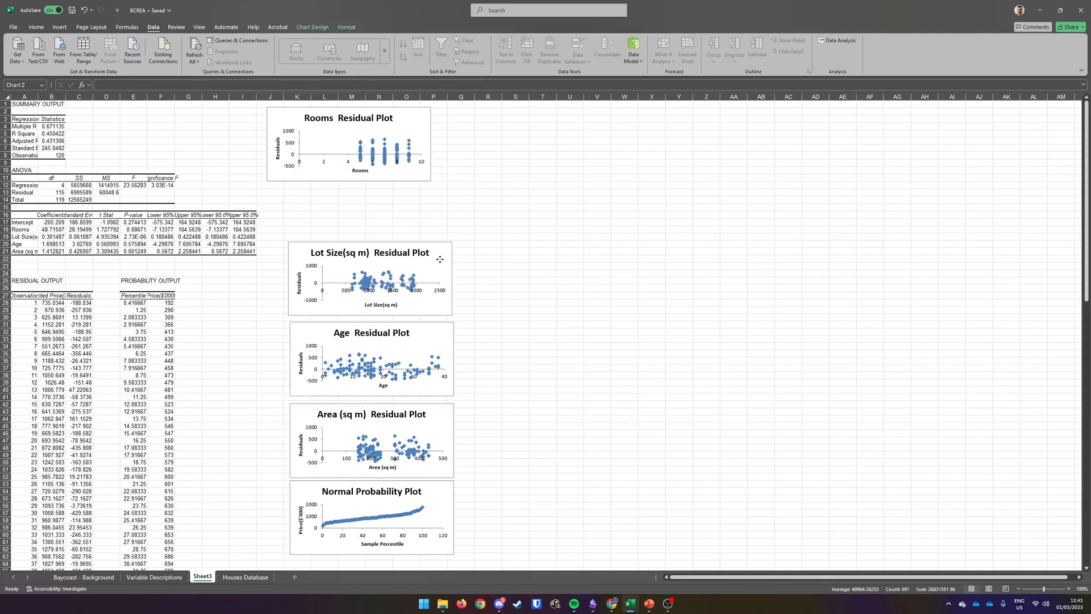
pyautogui.moveTo(413, 121); pyautogui.dragTo(435, 177)
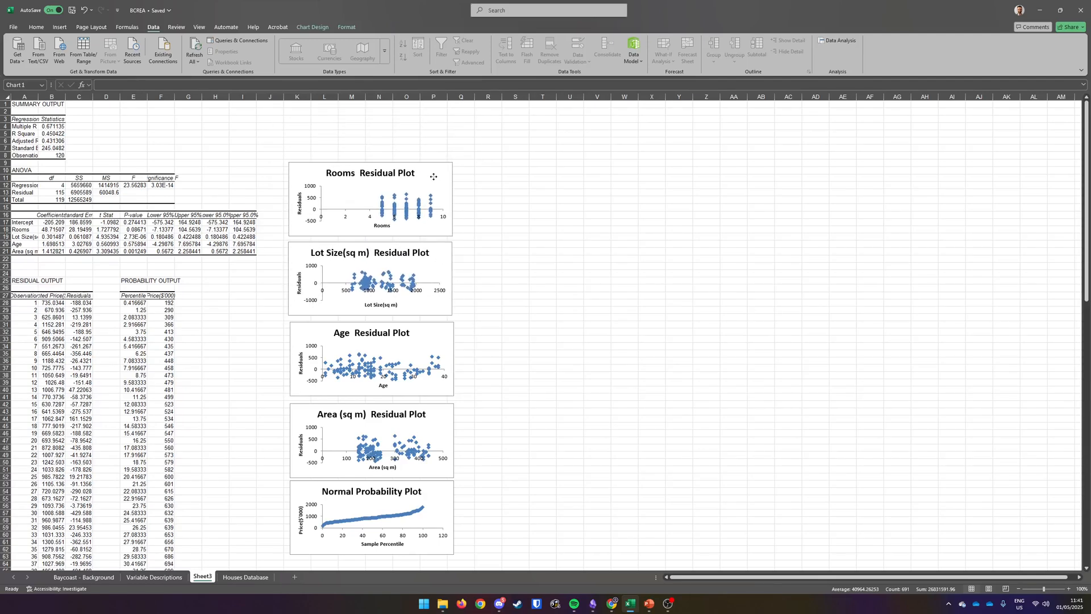
# Step: Autofit the widths of columns F, C and B in the regression output
pyautogui.keyDown('ctrl'); pyautogui.scroll(7, 318, 214); pyautogui.keyUp('ctrl')
pyautogui.scroll(6, 318, 214)
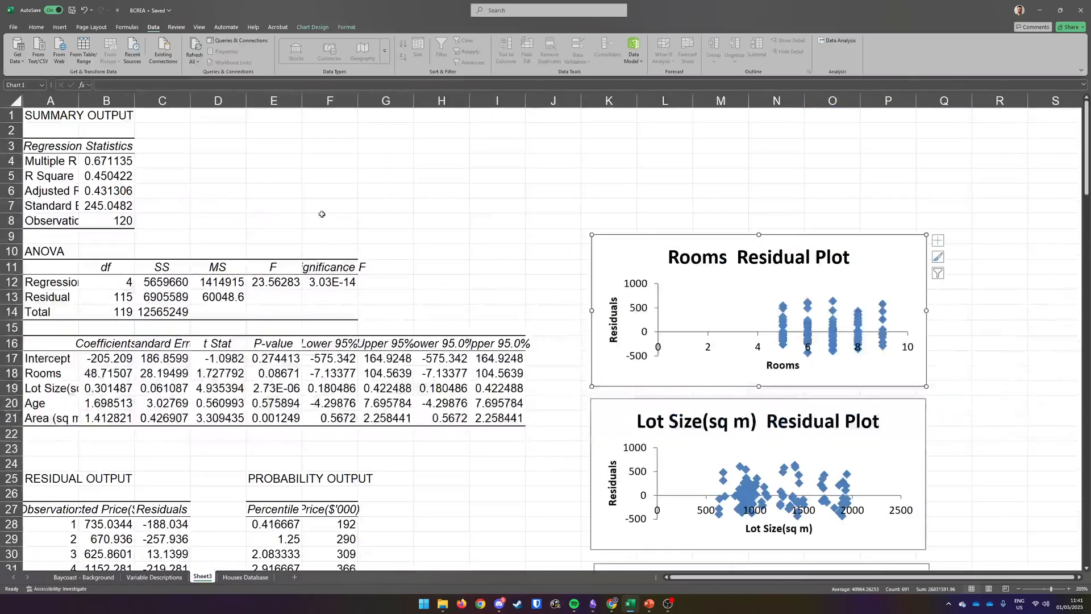
pyautogui.keyDown('ctrl'); pyautogui.scroll(1, 322, 214); pyautogui.keyUp('ctrl')
pyautogui.scroll(1, 322, 214)
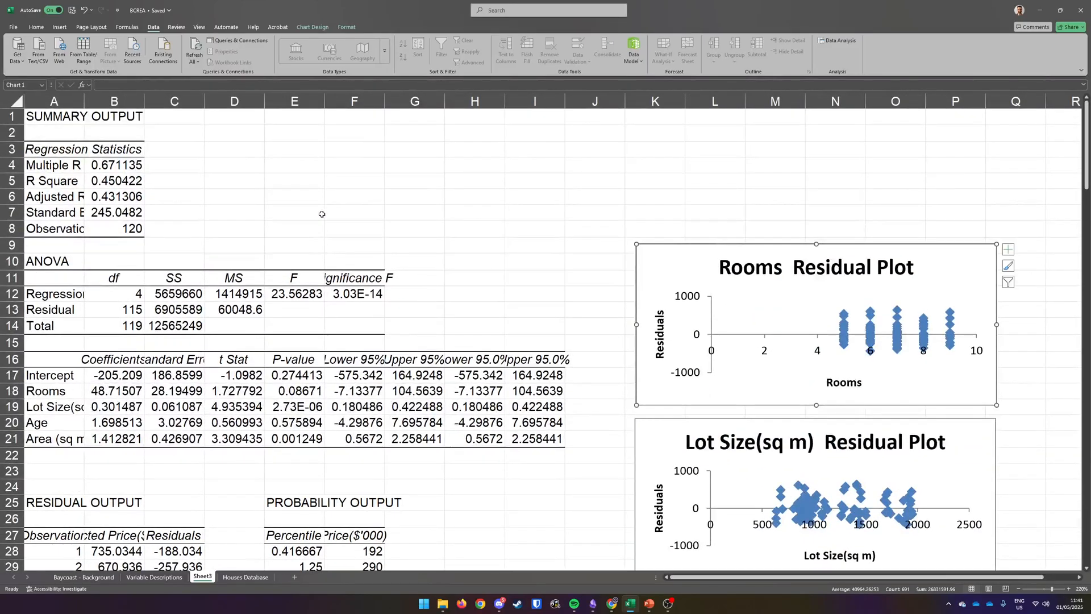
pyautogui.keyDown('ctrl'); pyautogui.scroll(2, 322, 214); pyautogui.keyUp('ctrl')
pyautogui.scroll(1, 321, 214)
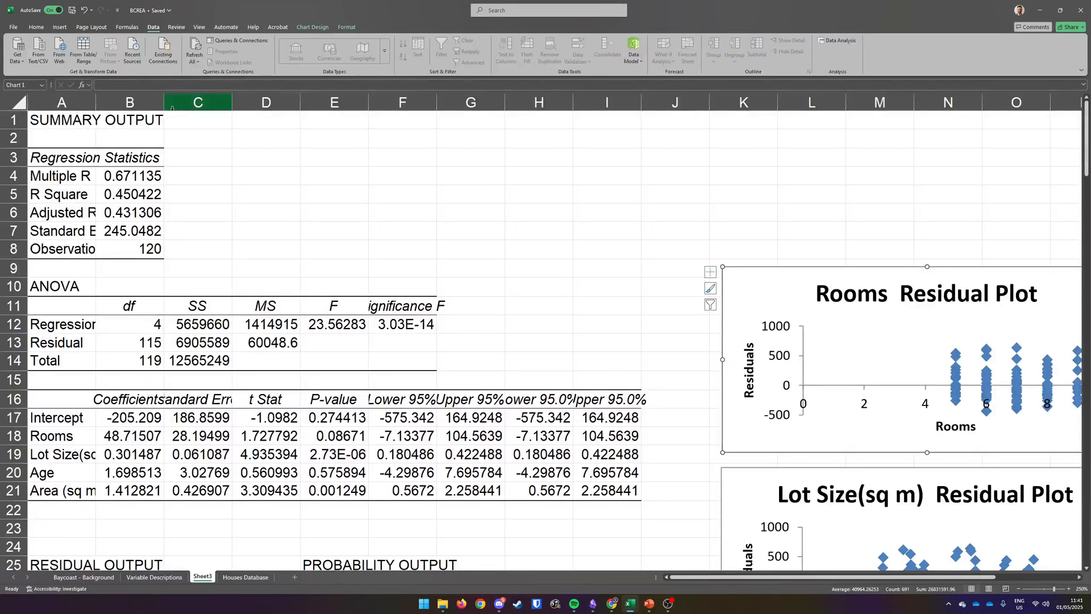
pyautogui.doubleClick(437, 103)
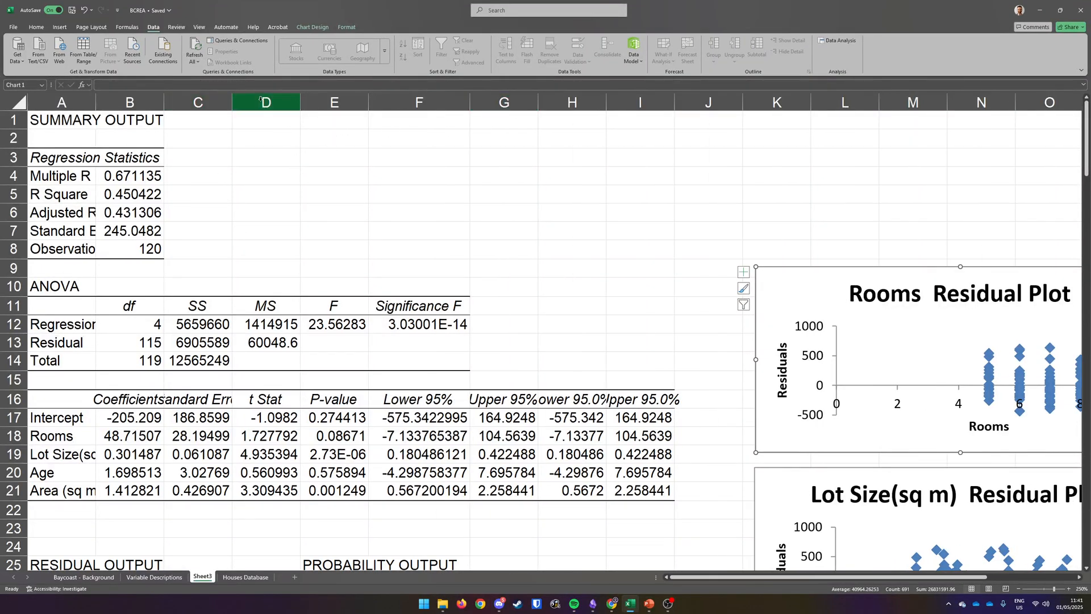
pyautogui.doubleClick(232, 101)
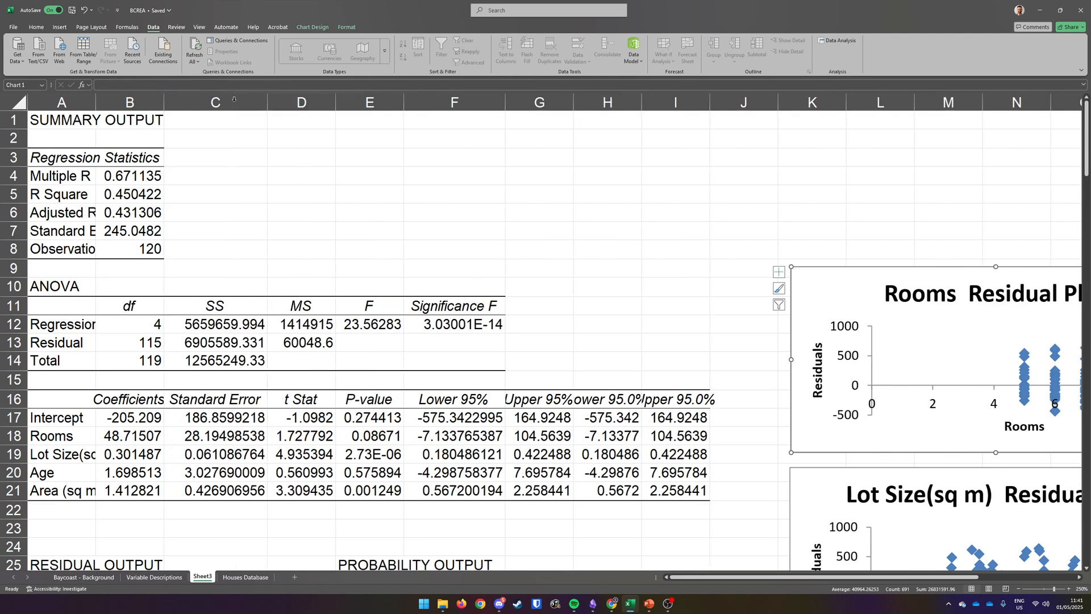
pyautogui.doubleClick(165, 102)
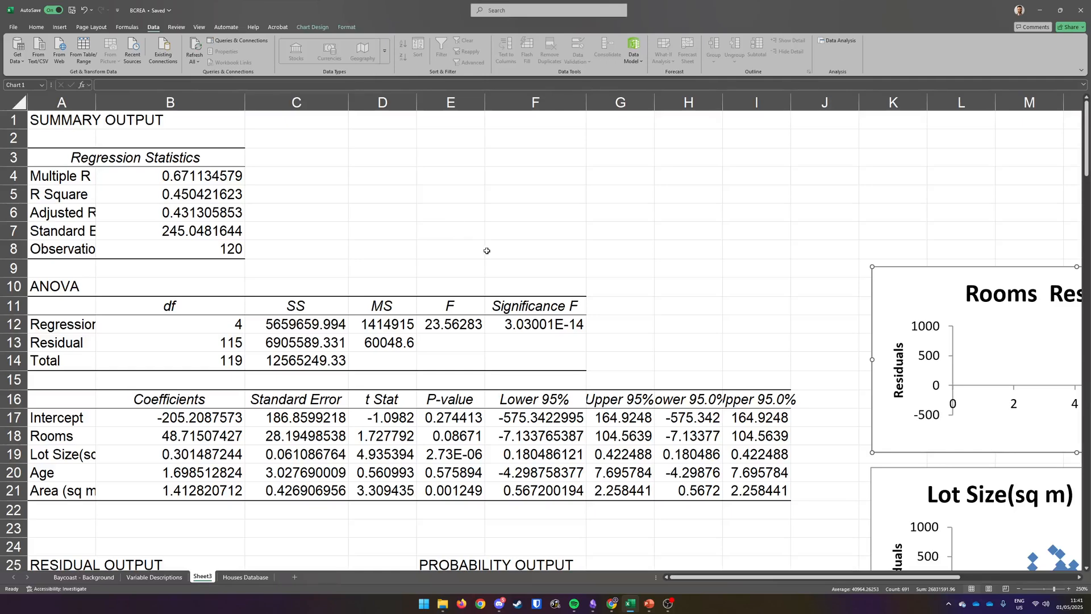
# Step: Apply the Neutral cell style to the R Square value in B5
pyautogui.scroll(-1, 493, 251)
pyautogui.scroll(1, 494, 250)
pyautogui.click(14, 195)
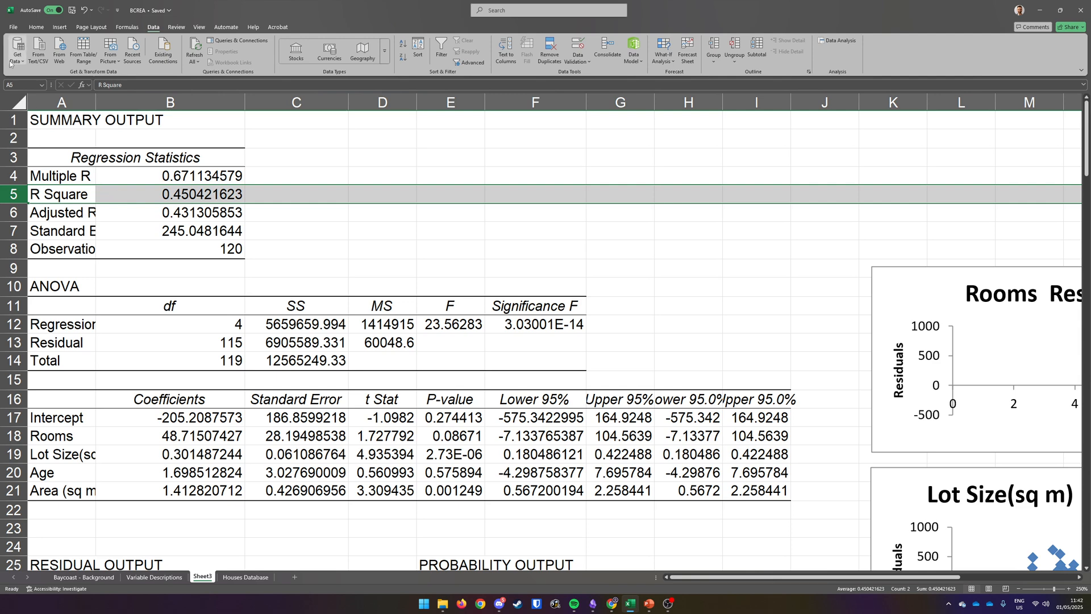
pyautogui.click(37, 26)
pyautogui.click(163, 196)
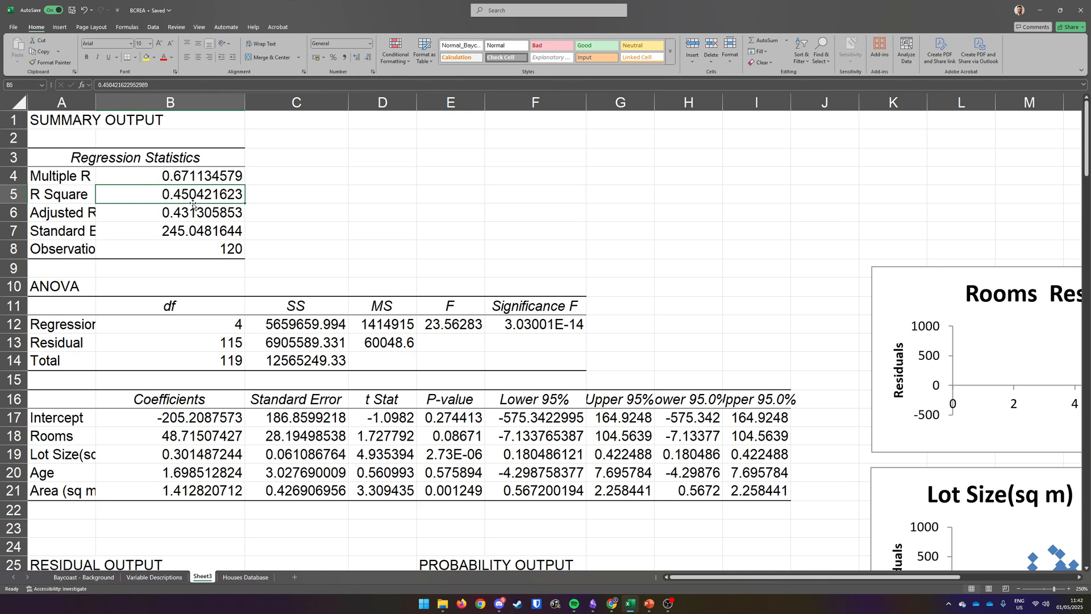
pyautogui.click(641, 45)
pyautogui.click(391, 199)
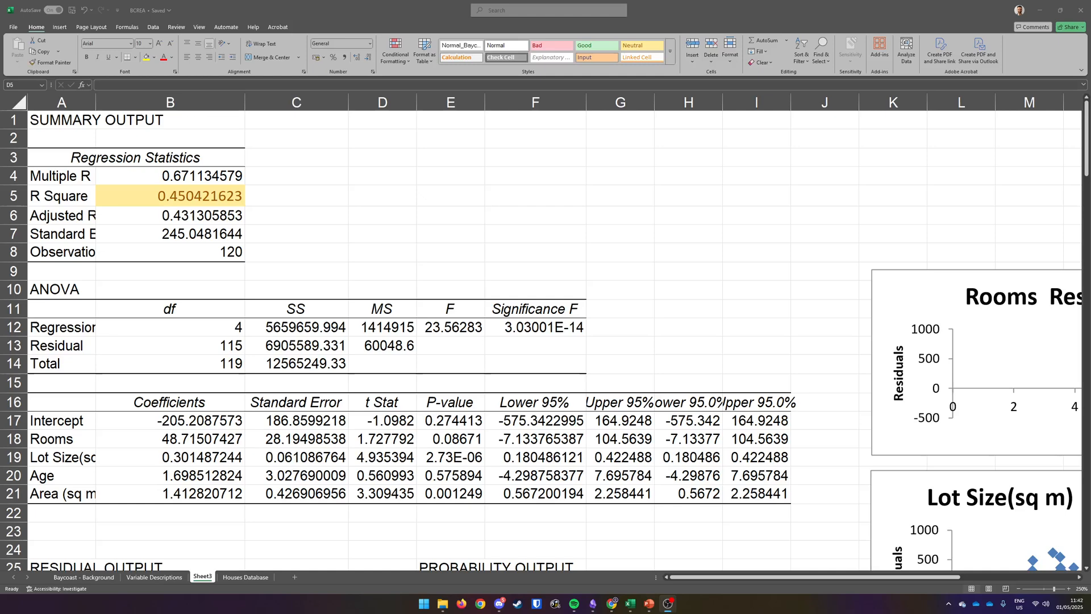
# Step: Apply the Good cell style to the four variable coefficients in B18:B21
pyautogui.scroll(-2, 256, 278)
pyautogui.scroll(1, 256, 278)
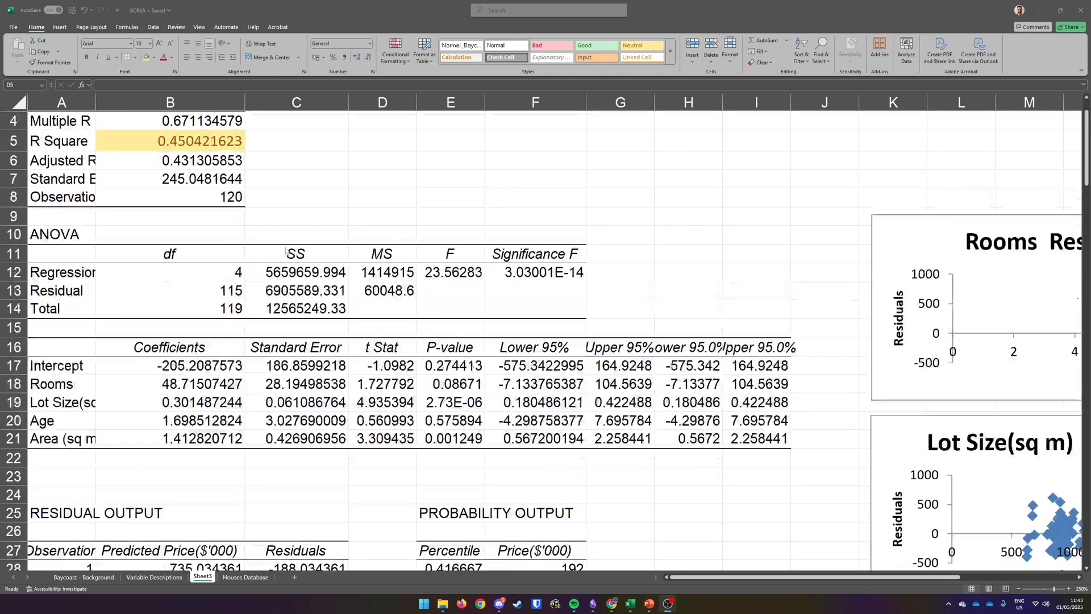
pyautogui.scroll(1, 256, 277)
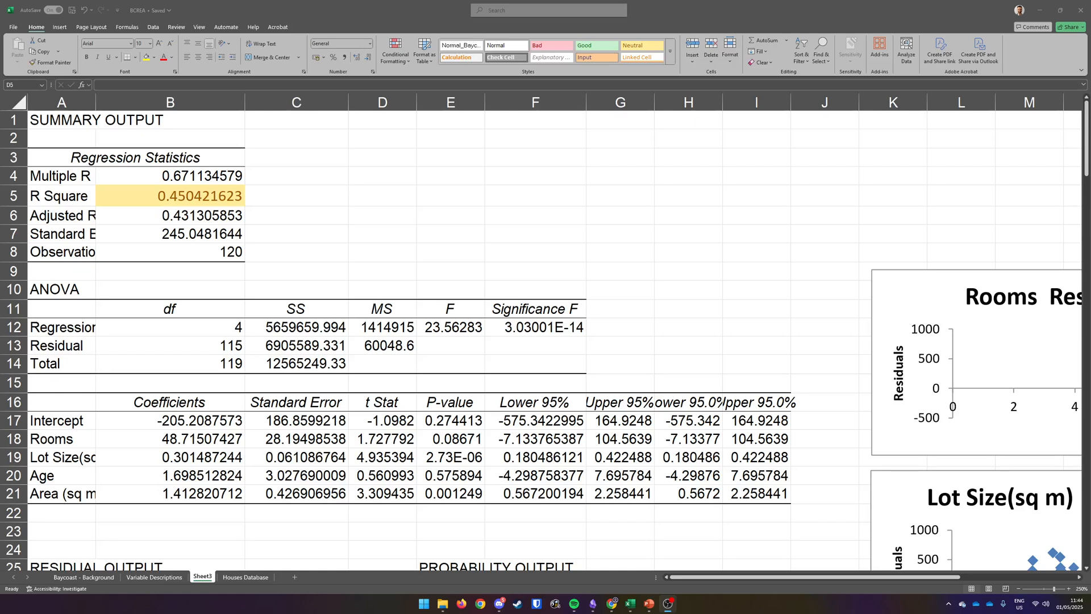
pyautogui.scroll(-3, 140, 257)
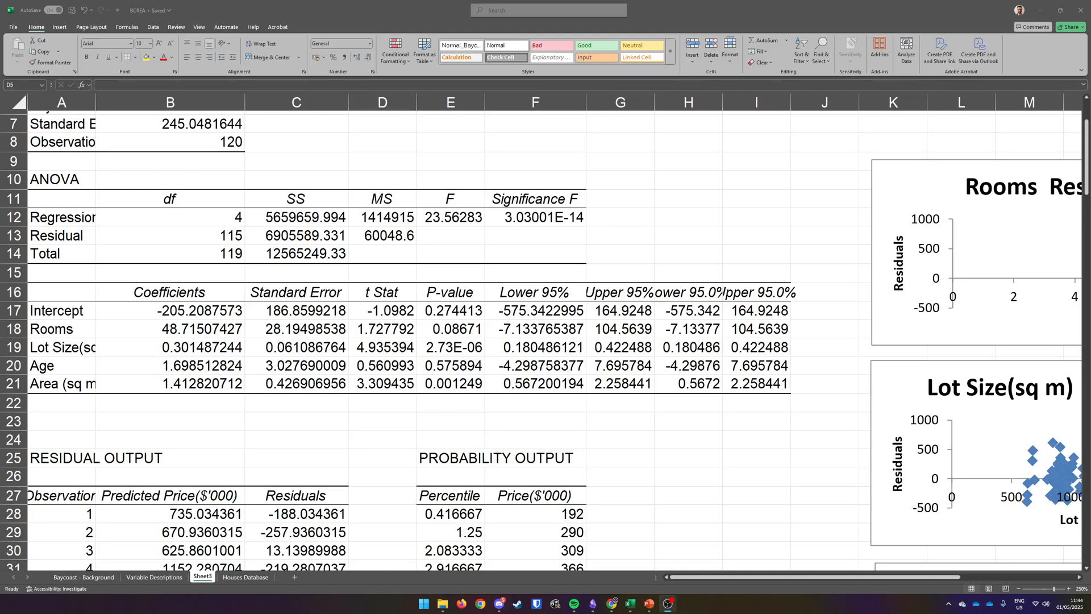
pyautogui.scroll(-1, 254, 317)
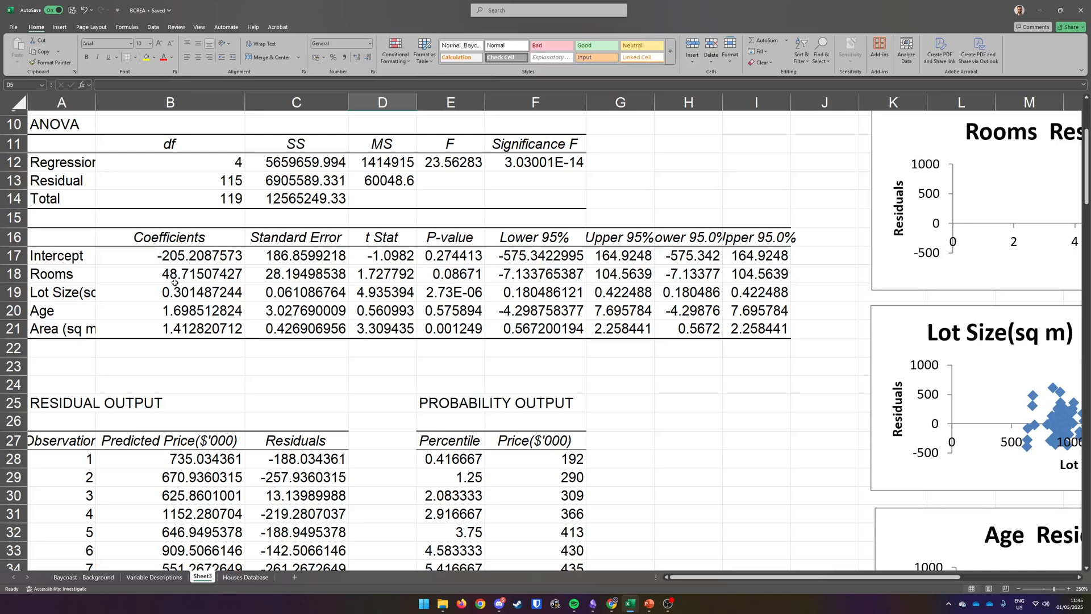
pyautogui.moveTo(208, 275); pyautogui.dragTo(208, 331)
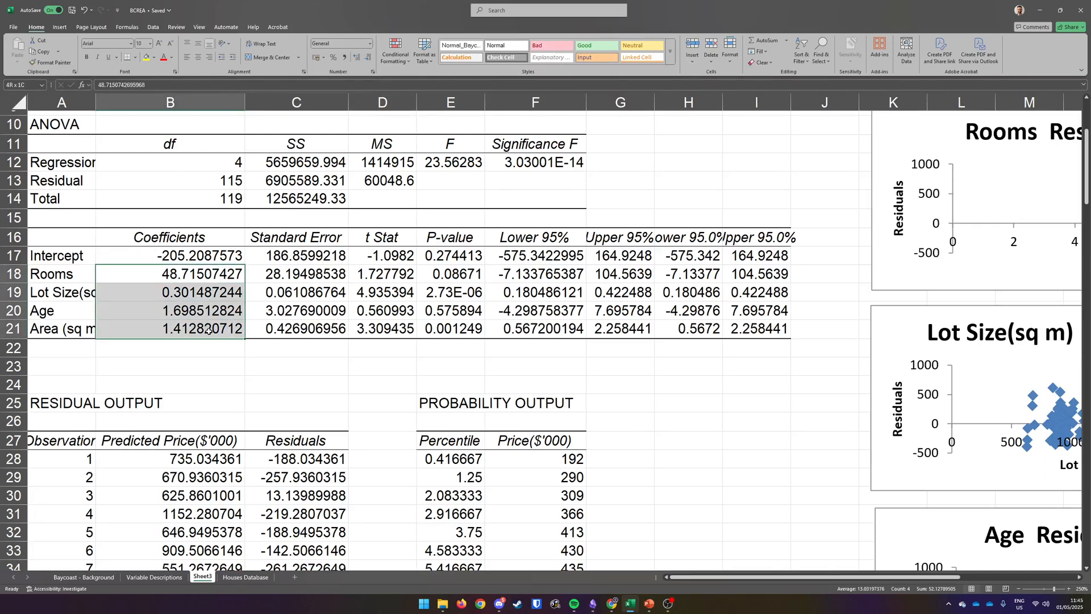
pyautogui.click(589, 49)
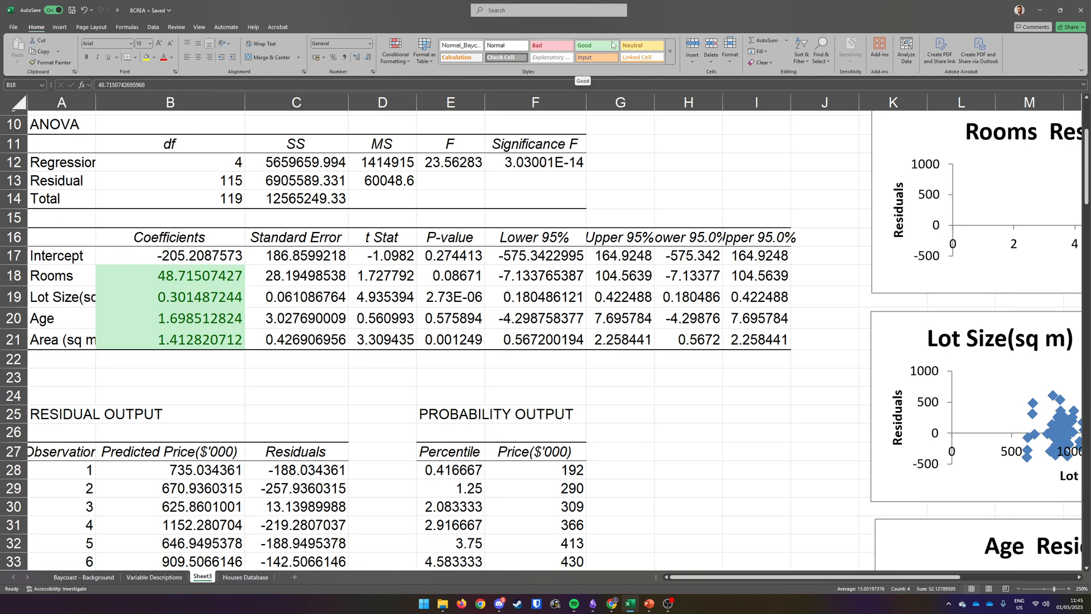
pyautogui.click(285, 360)
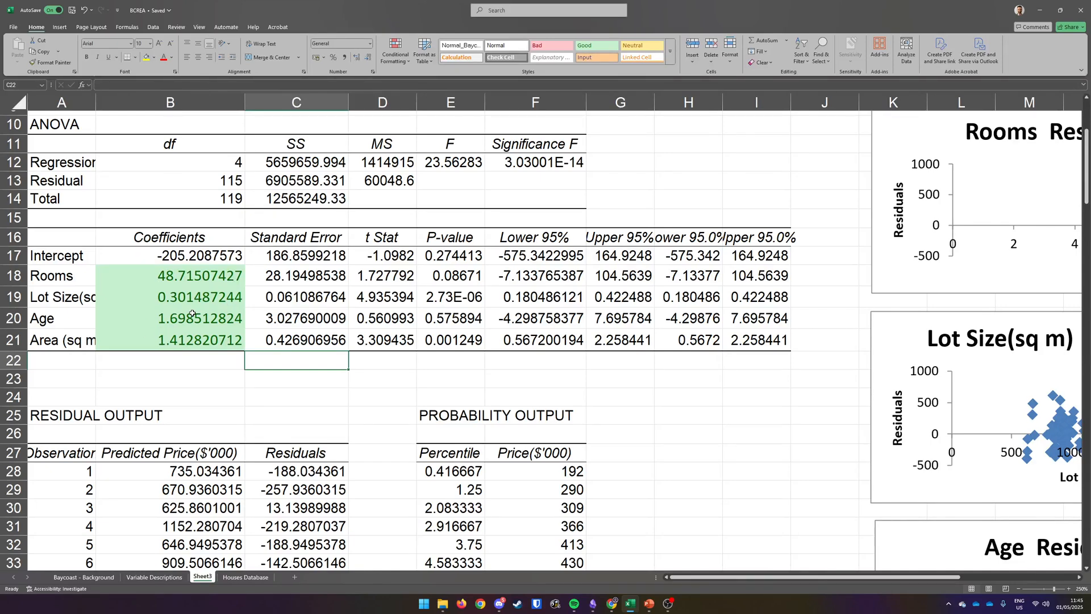
# Step: Autofit the width of column A so the variable labels in the regression output are fully visible
pyautogui.click(167, 275)
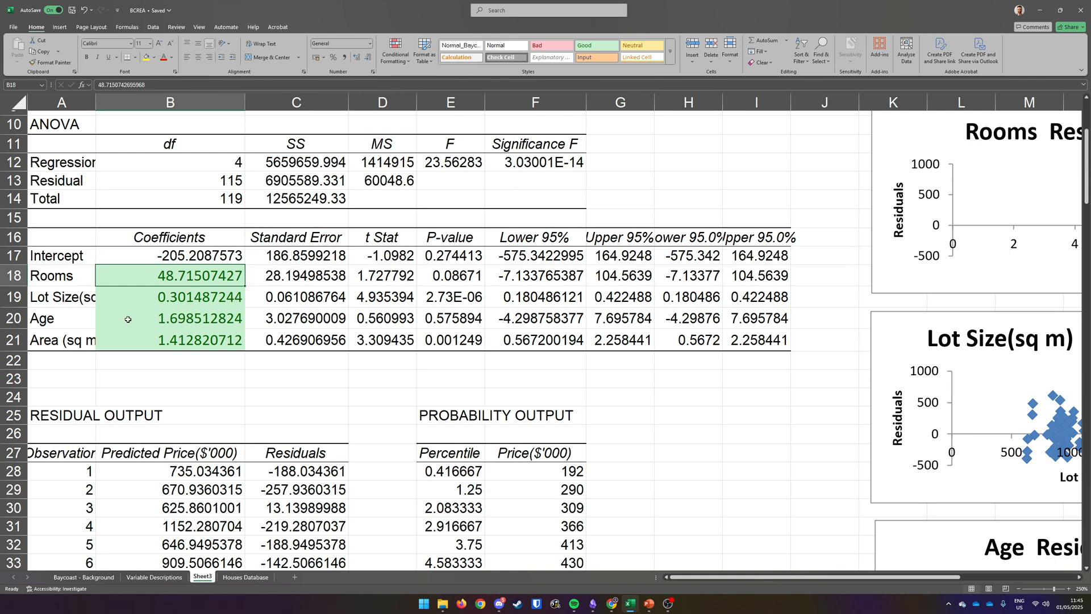
pyautogui.doubleClick(95, 107)
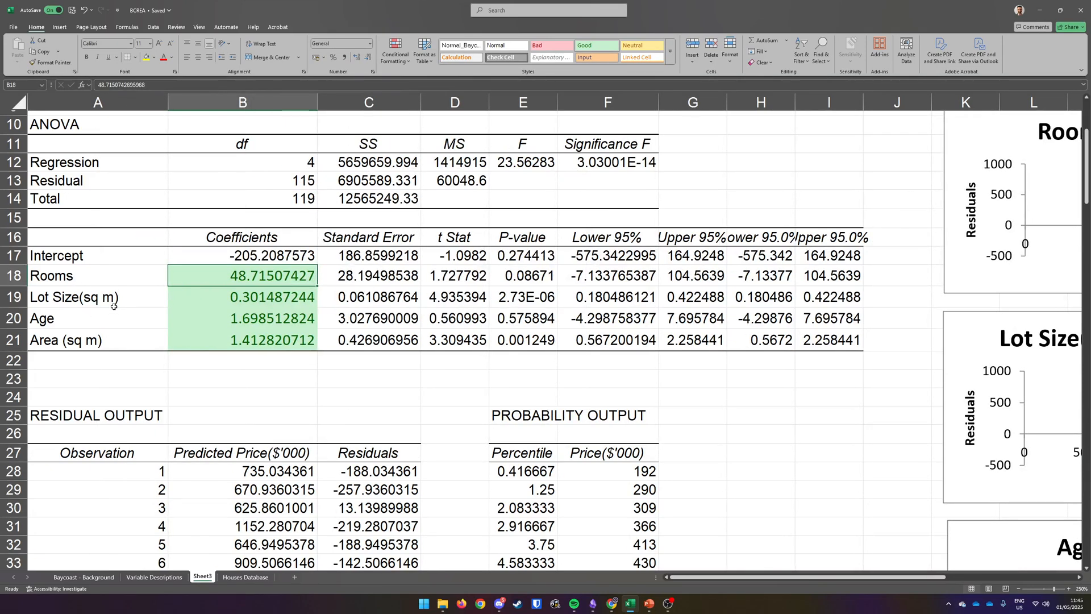
pyautogui.press('Return')
pyautogui.press('Return')
pyautogui.press('Return')
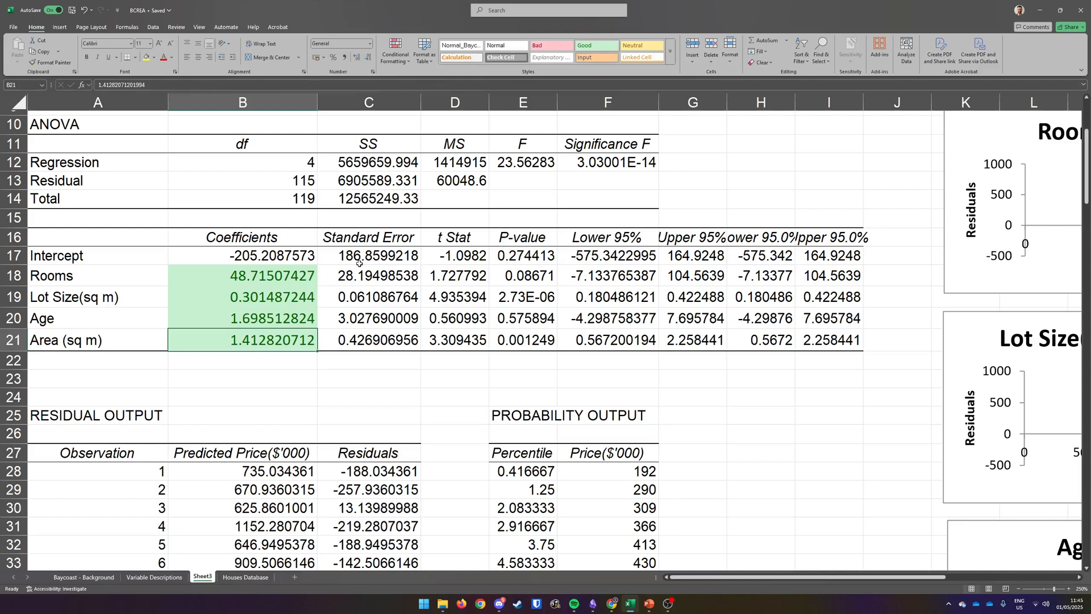
pyautogui.moveTo(273, 273); pyautogui.dragTo(277, 337)
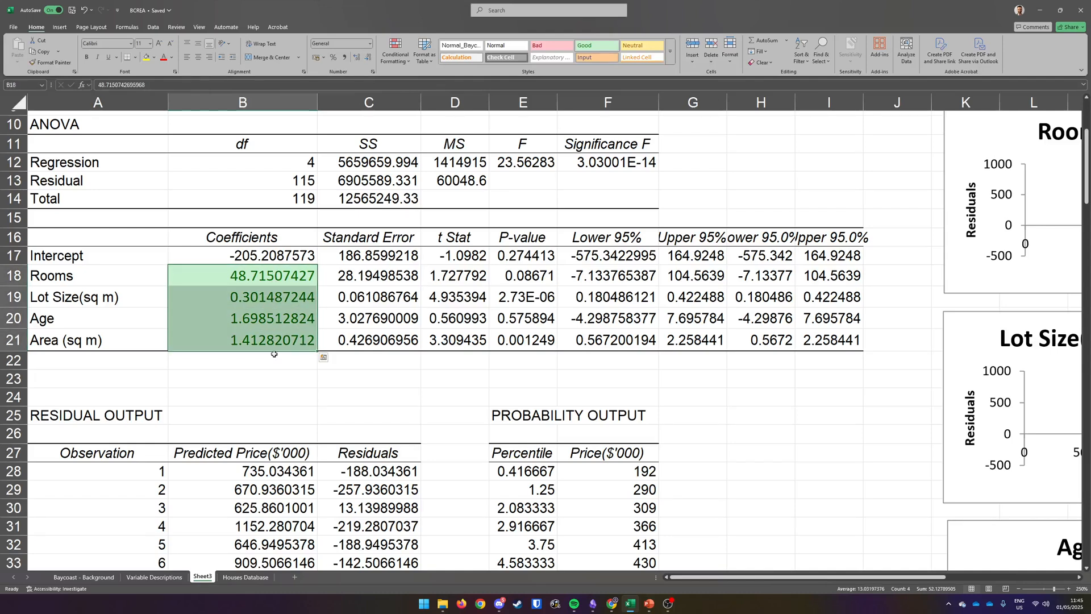
pyautogui.click(265, 376)
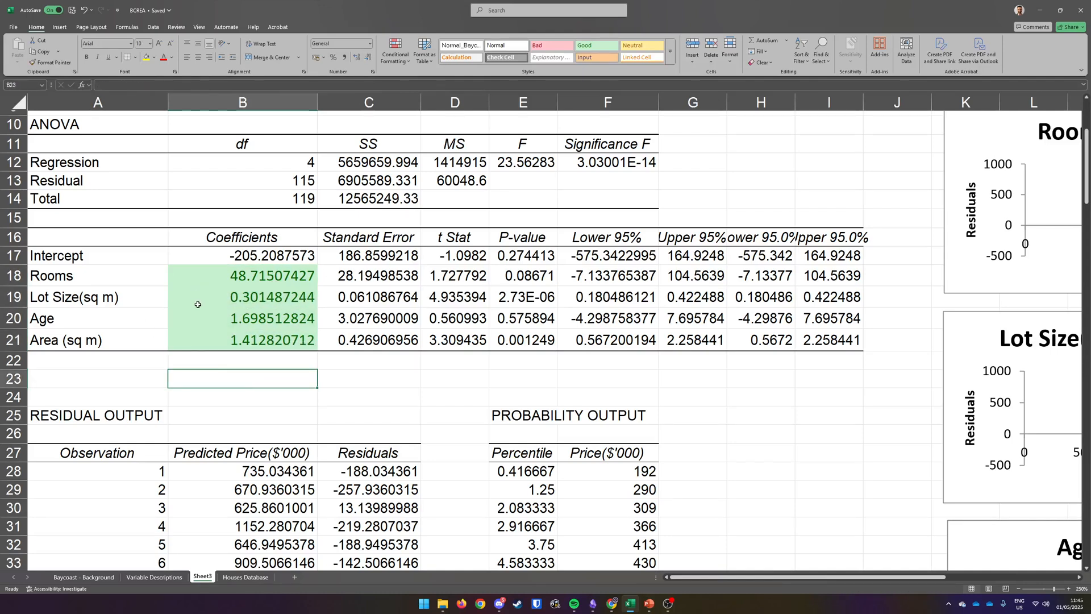
pyautogui.click(268, 281)
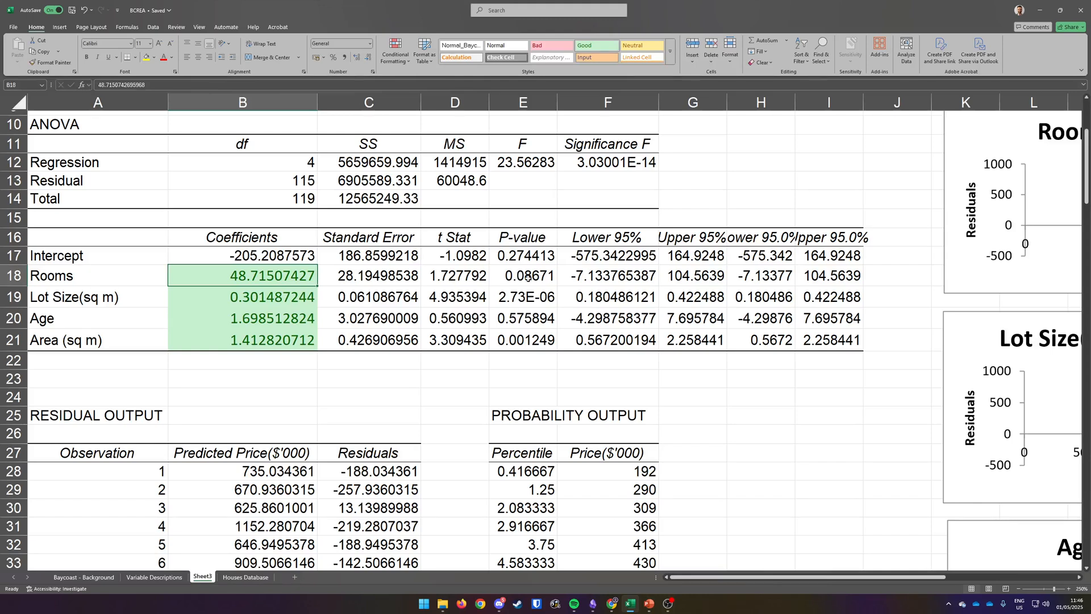
# Step: Apply the Bad cell style to the Rooms P-value in E18
pyautogui.moveTo(528, 277); pyautogui.dragTo(529, 346)
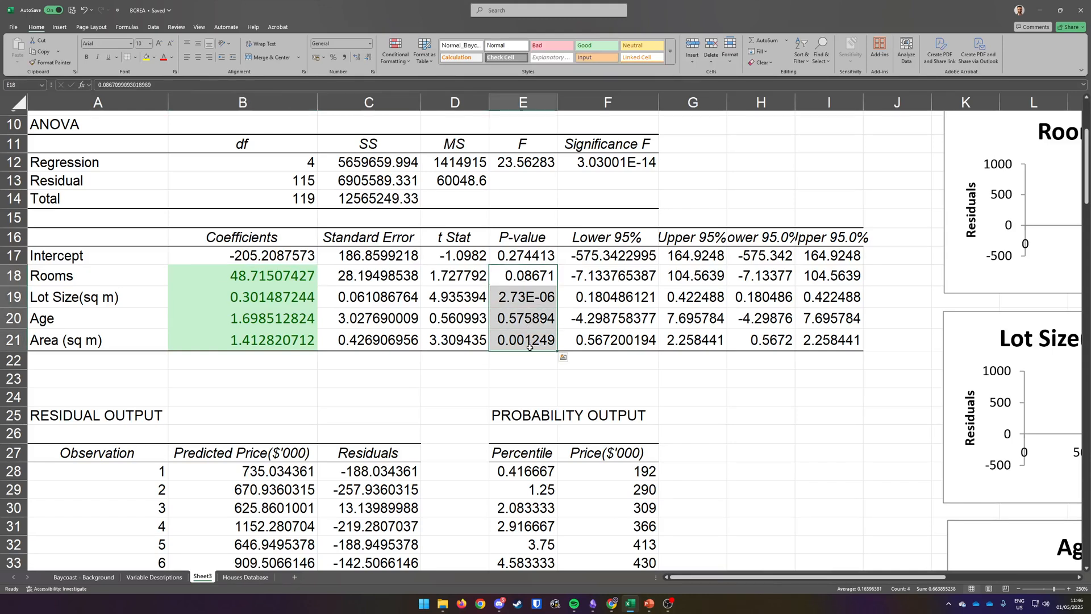
pyautogui.click(545, 378)
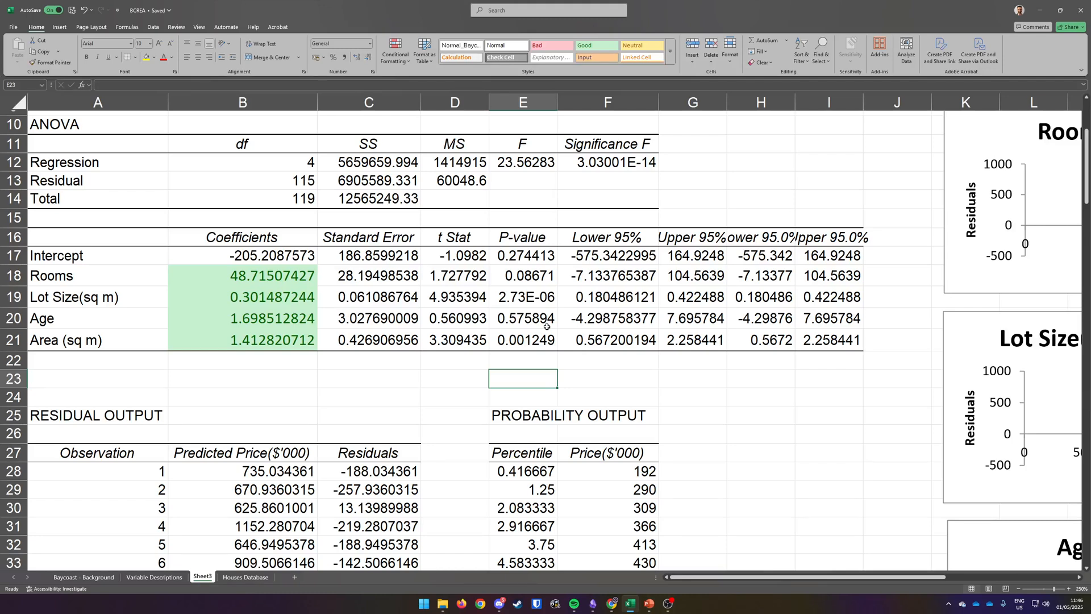
pyautogui.click(530, 281)
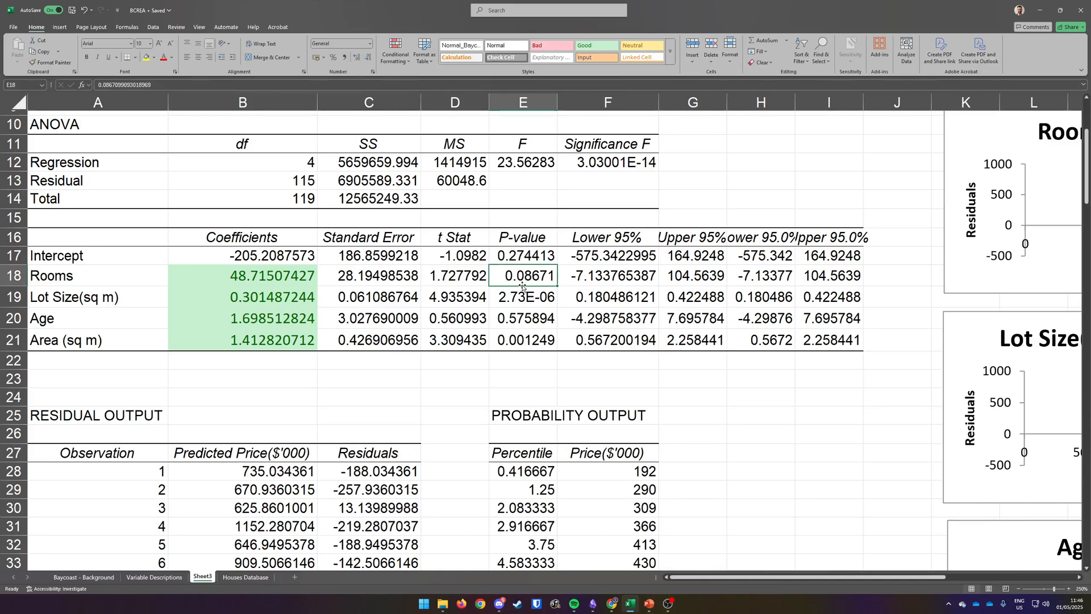
pyautogui.click(559, 50)
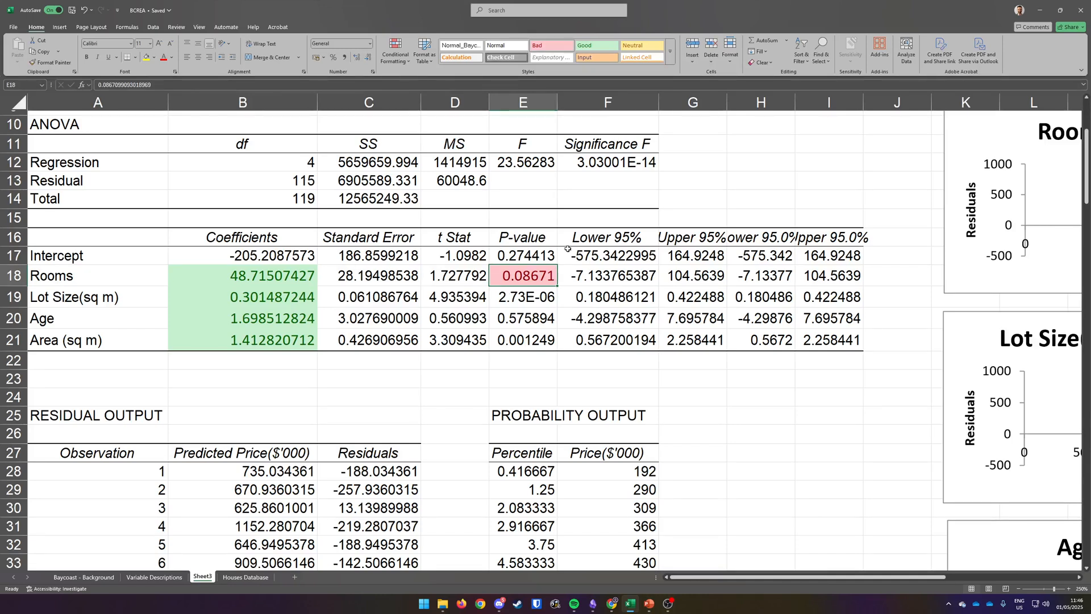
# Step: Apply the Good cell style to the Lot Size P-value in E19
pyautogui.click(546, 305)
pyautogui.click(529, 273)
pyautogui.click(532, 305)
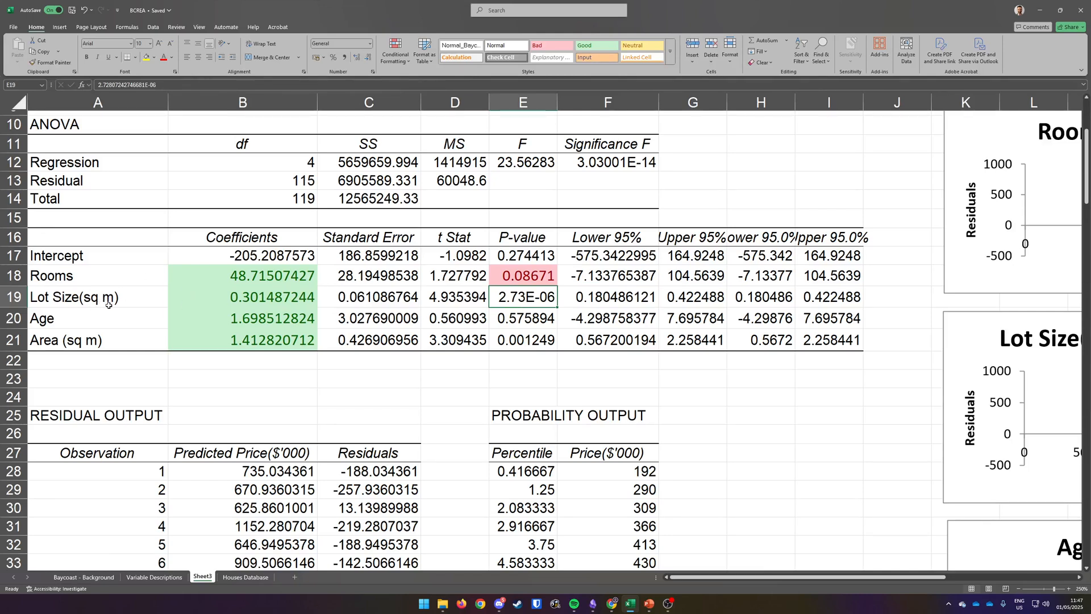
pyautogui.click(254, 302)
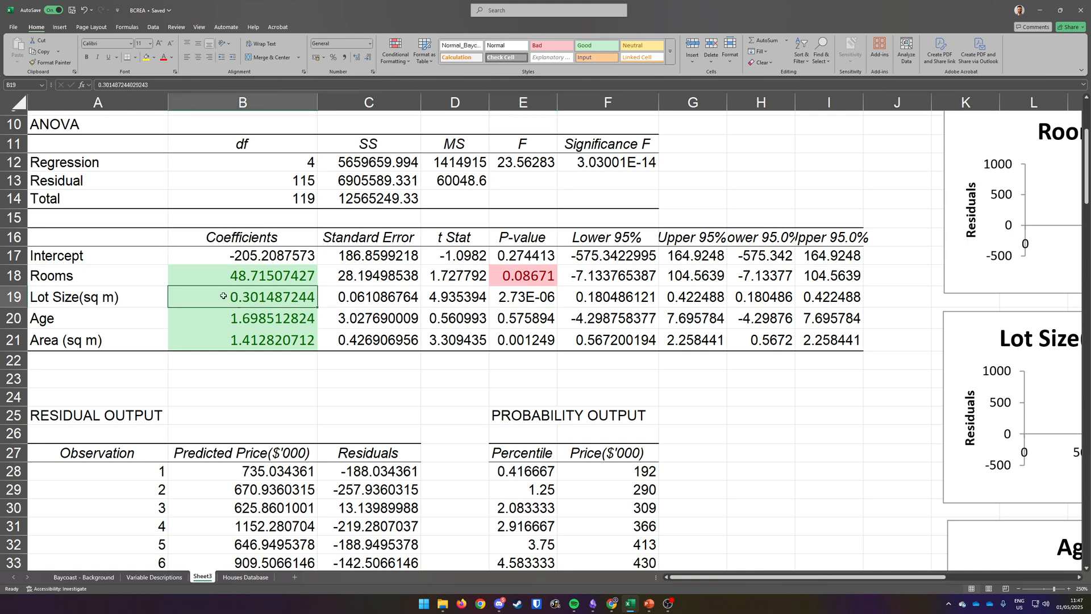
pyautogui.click(514, 296)
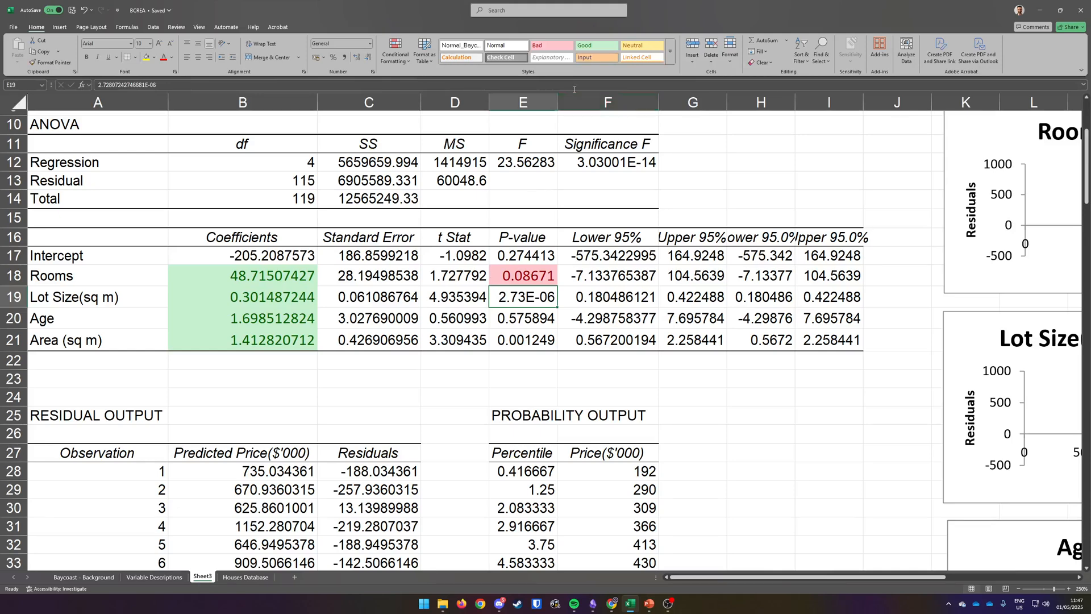
pyautogui.click(595, 45)
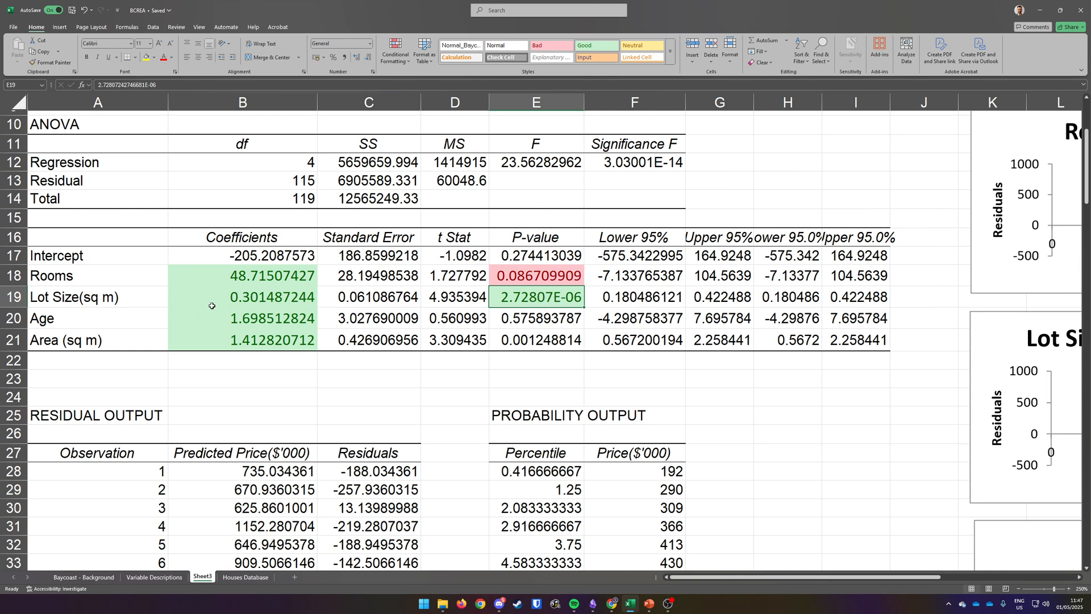
# Step: Apply the Bad cell style to the Age P-value in E20 and the Good style to the Area P-value in E21
pyautogui.scroll(1, 242, 283)
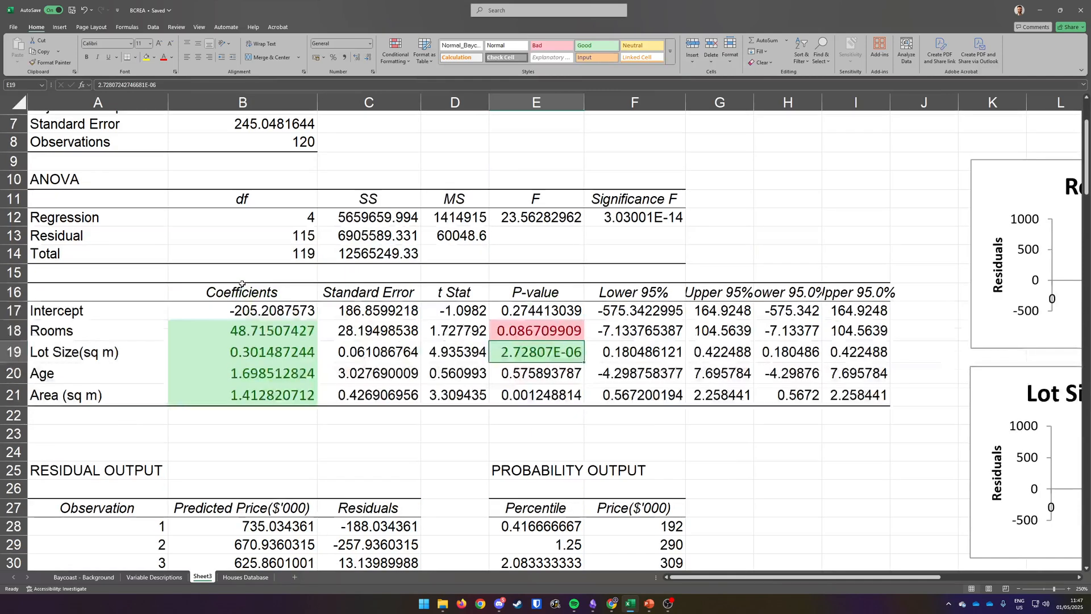
pyautogui.scroll(-1, 242, 283)
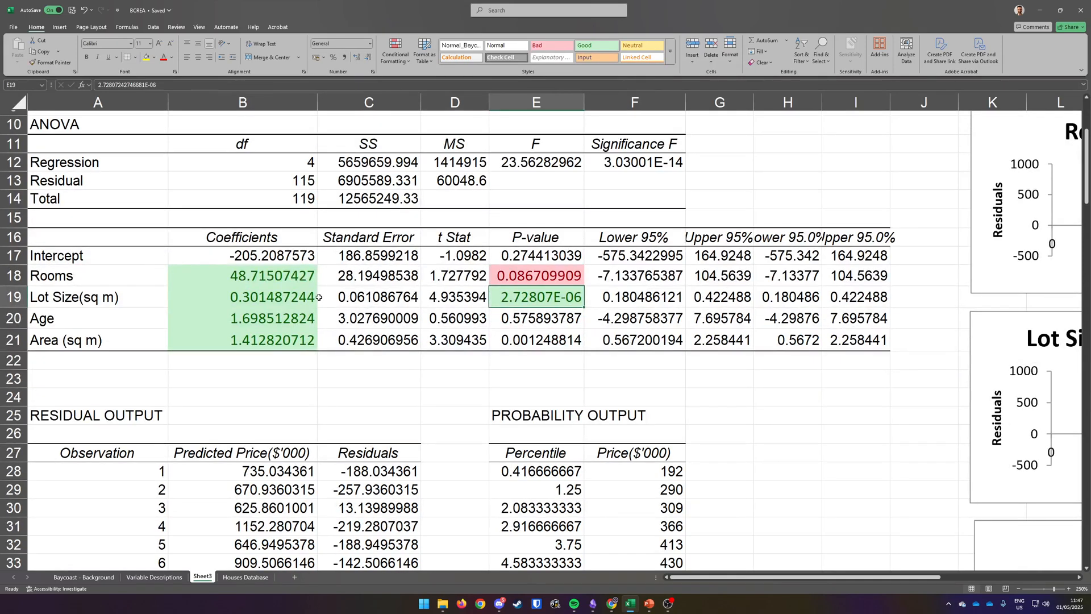
pyautogui.click(524, 321)
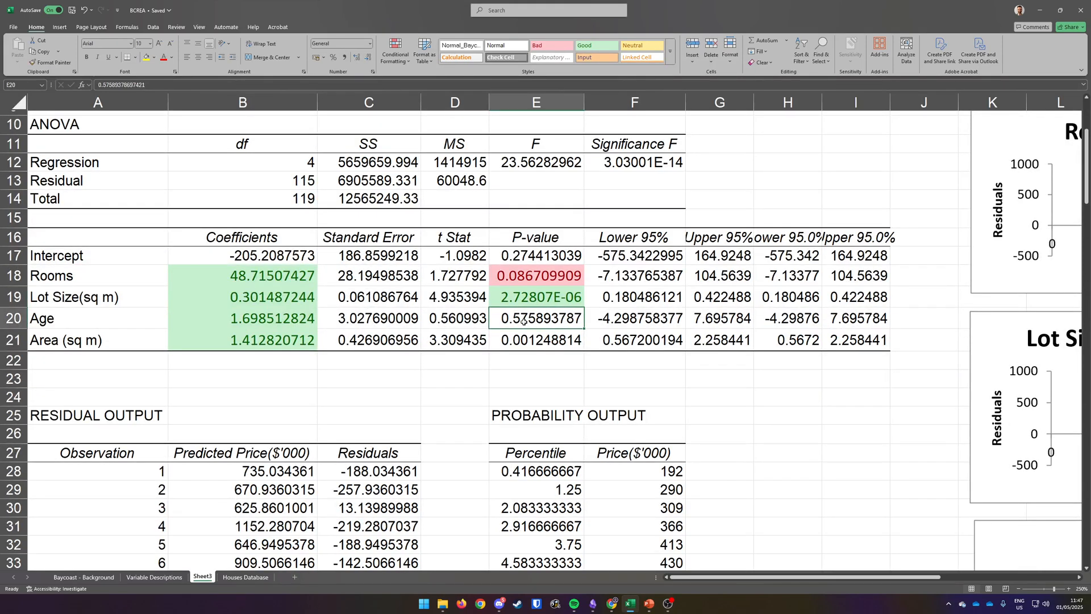
pyautogui.click(552, 46)
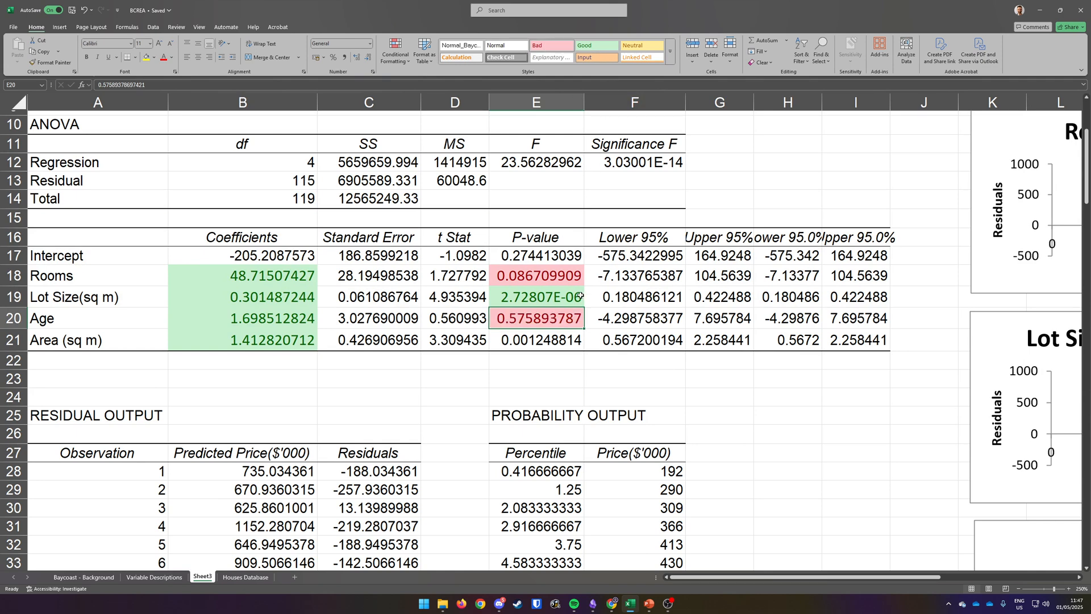
pyautogui.click(549, 334)
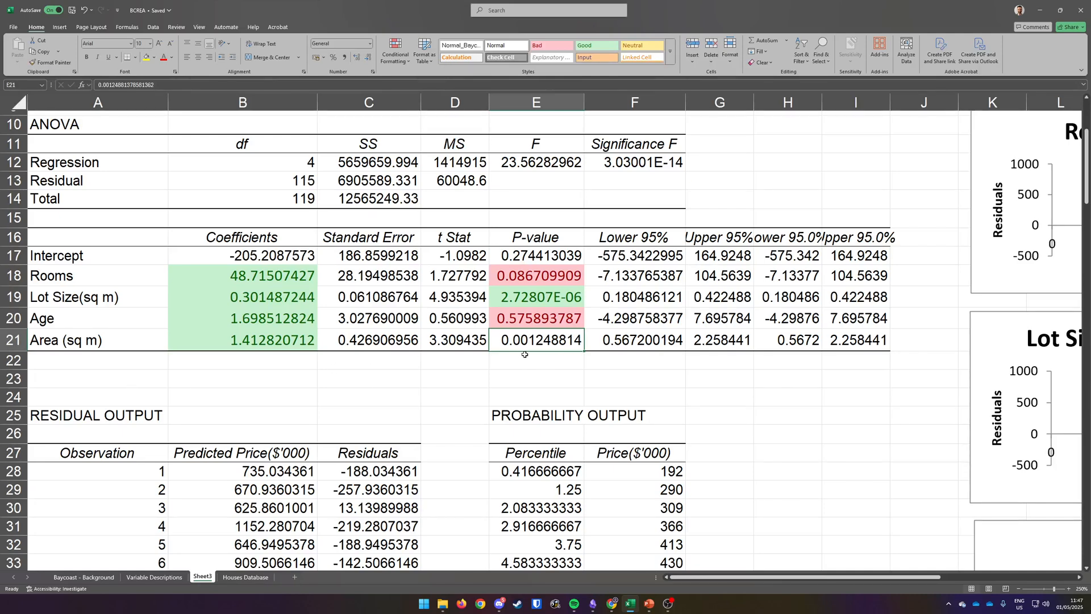
pyautogui.click(592, 48)
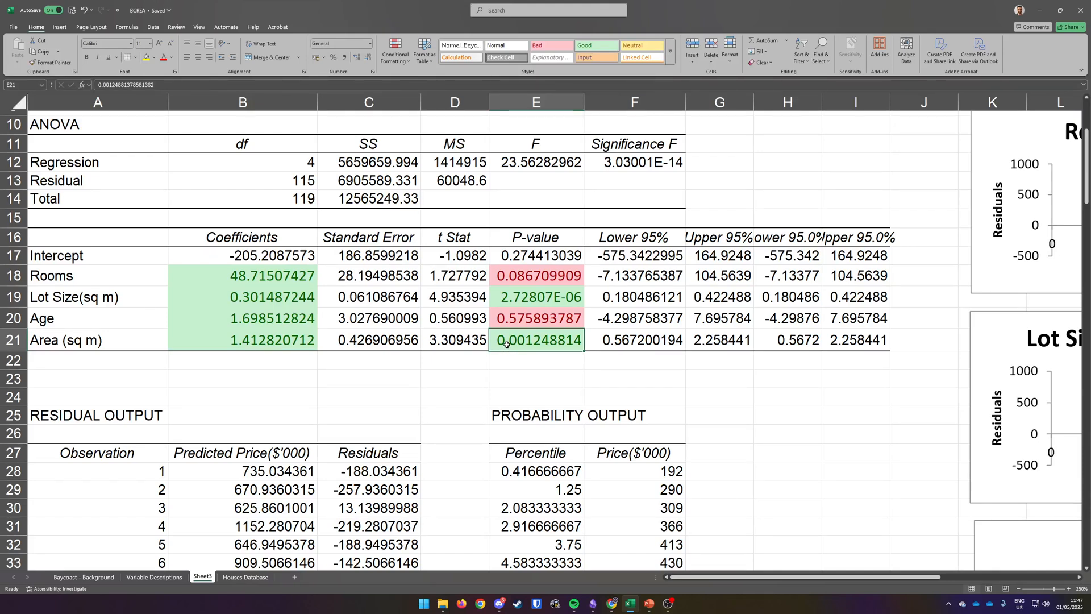
# Step: Apply the Bad cell style to the Rooms and Age labels in A18 and A20
pyautogui.scroll(1, 510, 325)
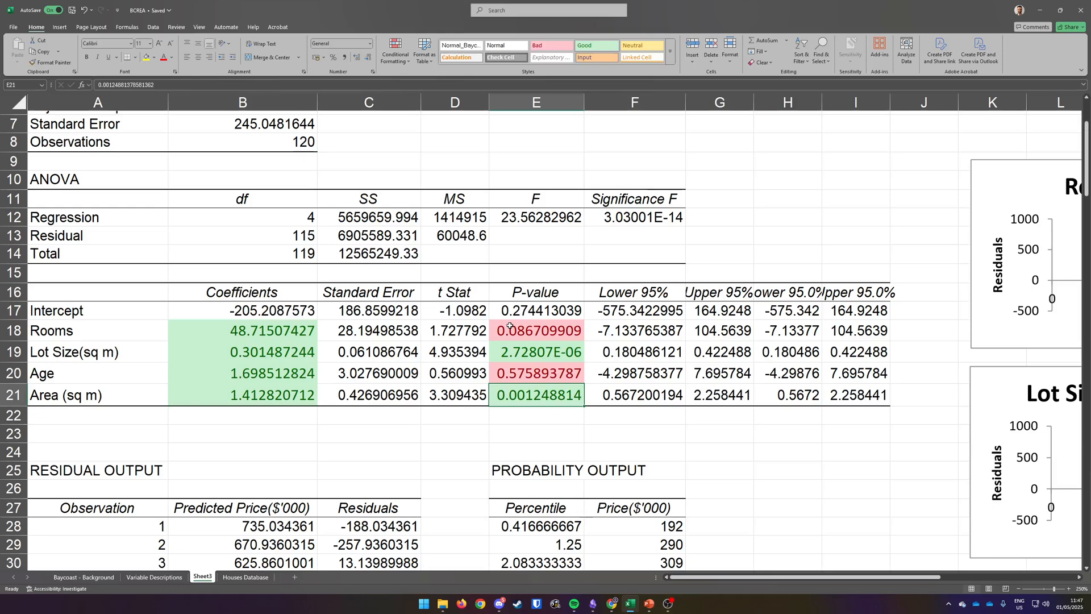
pyautogui.scroll(-1, 509, 324)
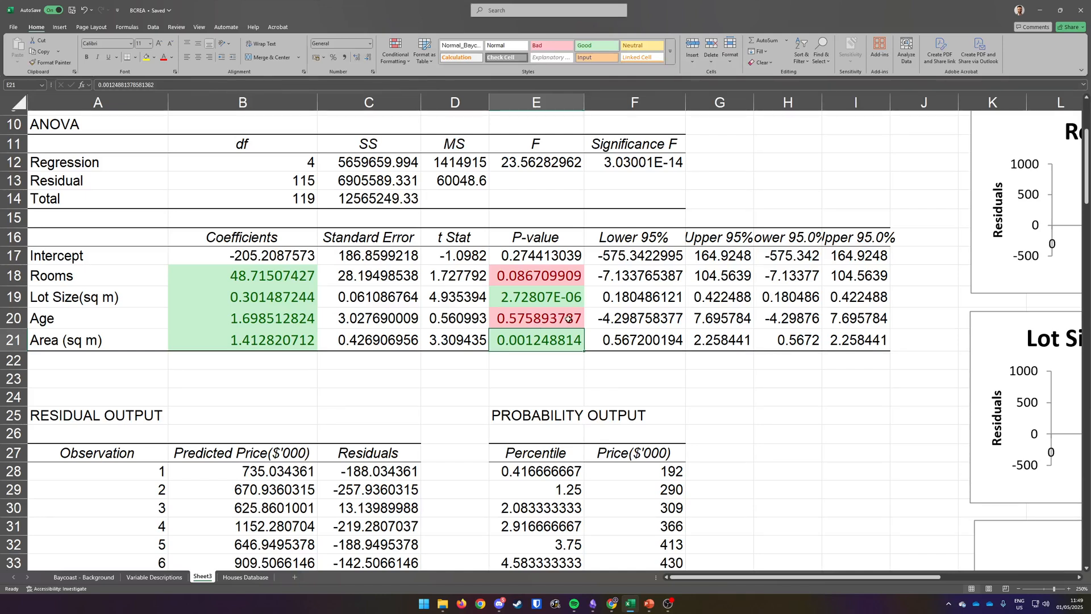
pyautogui.scroll(1, 555, 320)
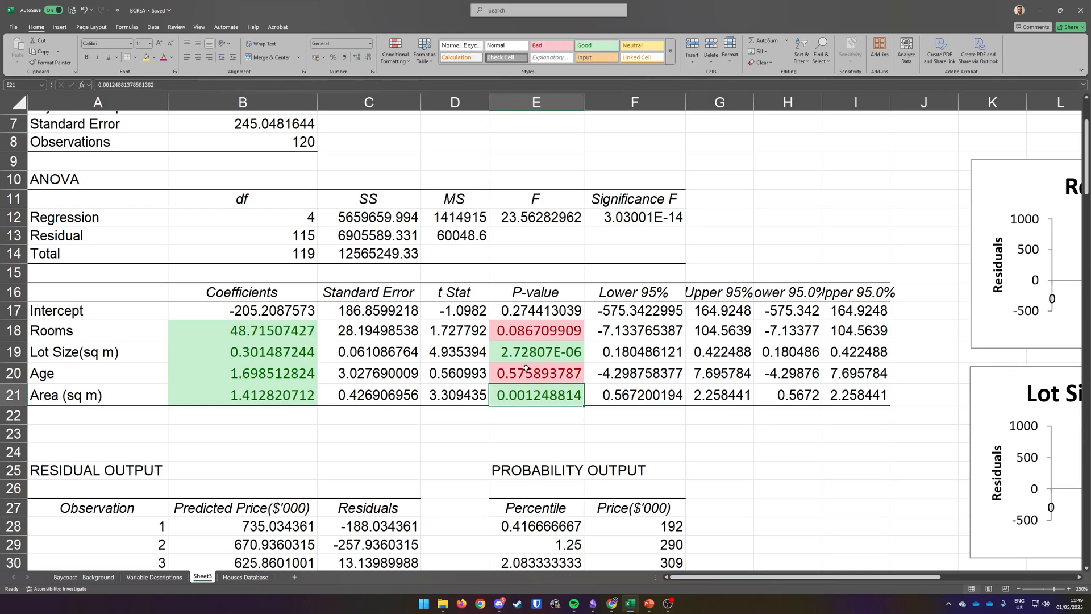
pyautogui.scroll(1, 526, 368)
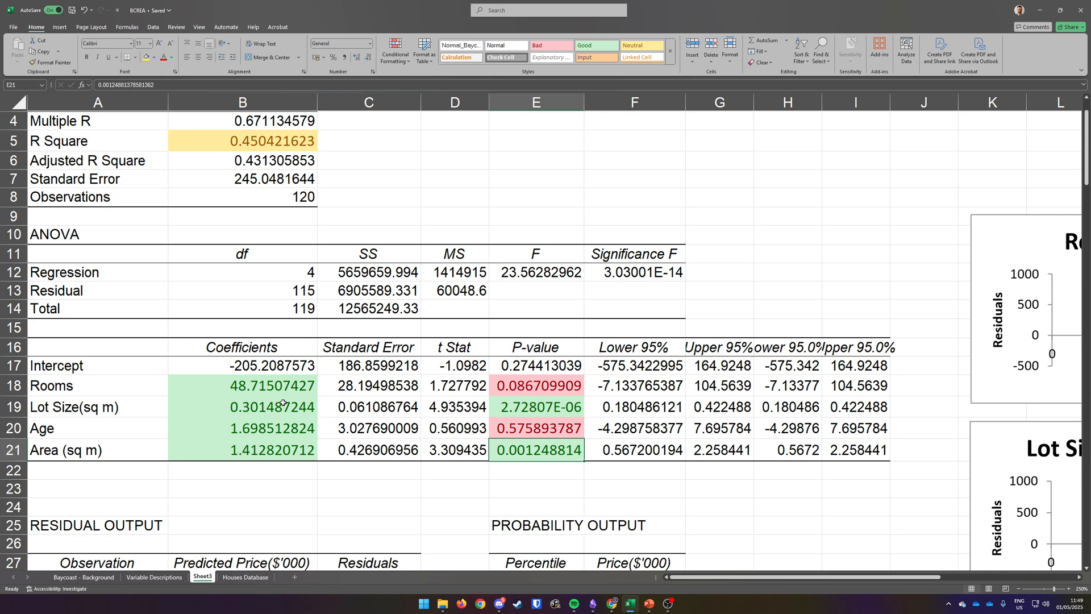
pyautogui.click(98, 385)
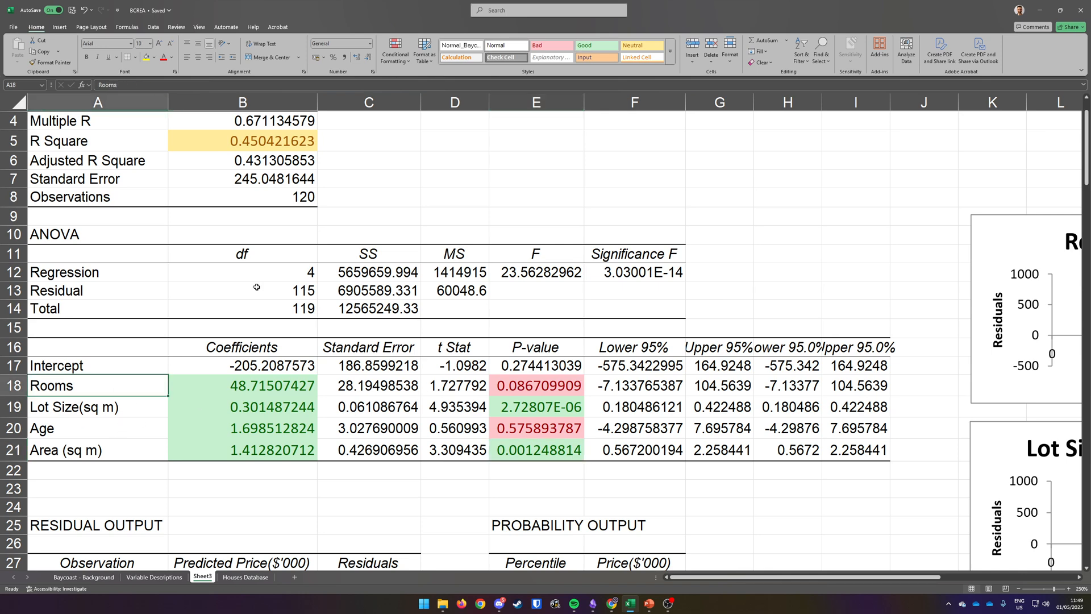
pyautogui.click(550, 46)
pyautogui.click(141, 430)
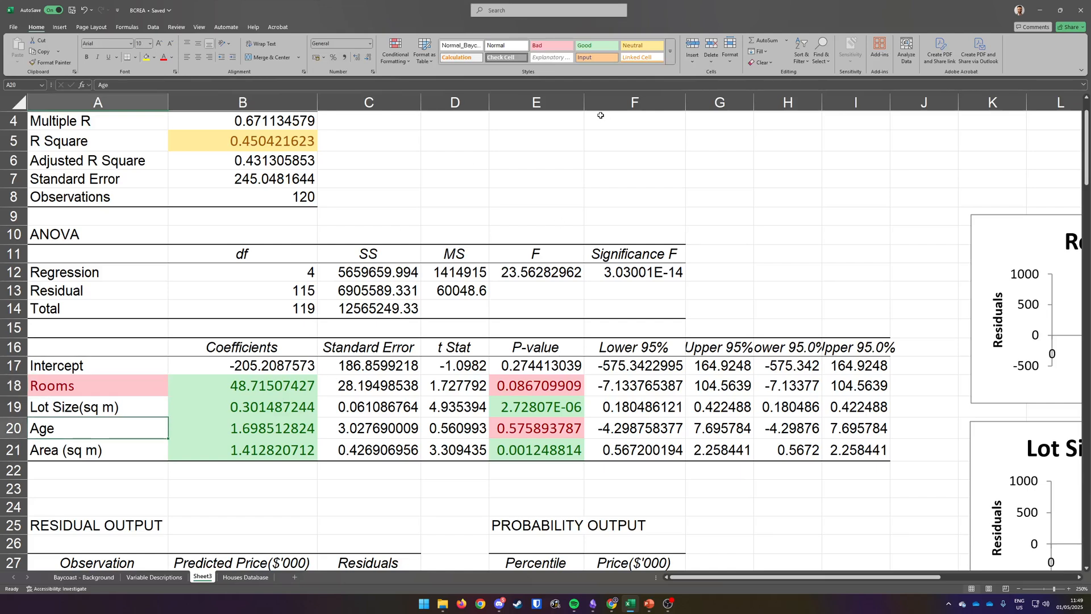
pyautogui.click(550, 46)
pyautogui.click(598, 142)
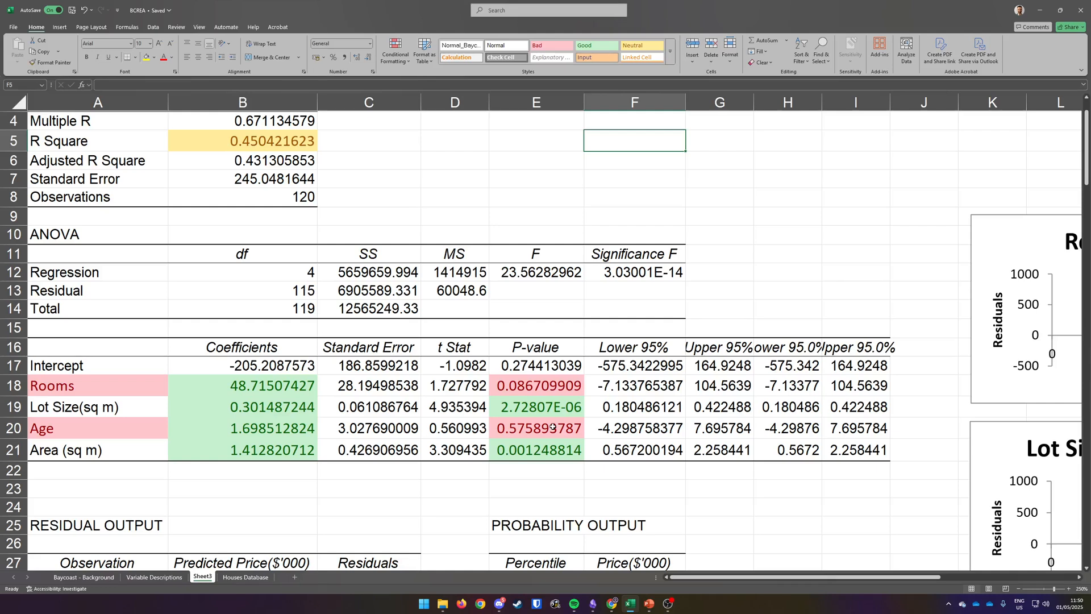
# Step: Apply the Good cell style to the Lot Size and Area labels in A19 and A21
pyautogui.click(119, 414)
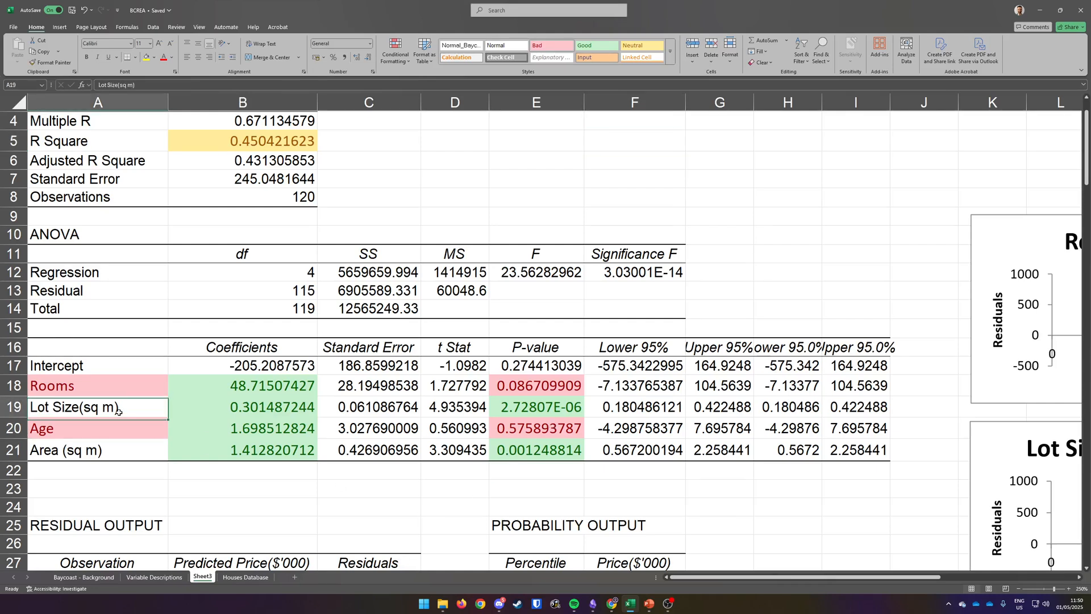
pyautogui.click(586, 45)
pyautogui.click(136, 449)
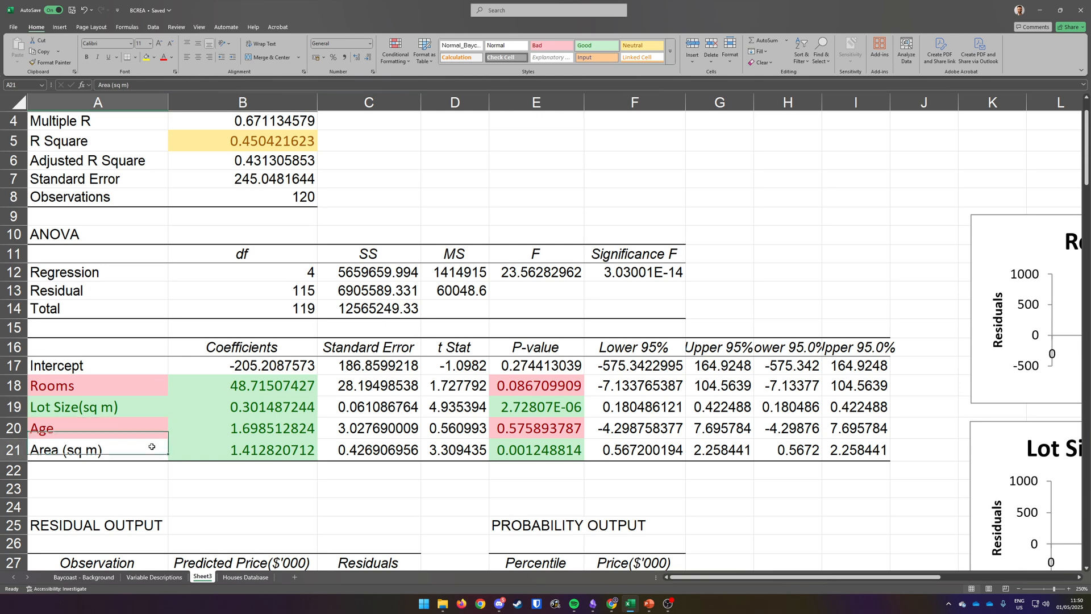
pyautogui.click(597, 45)
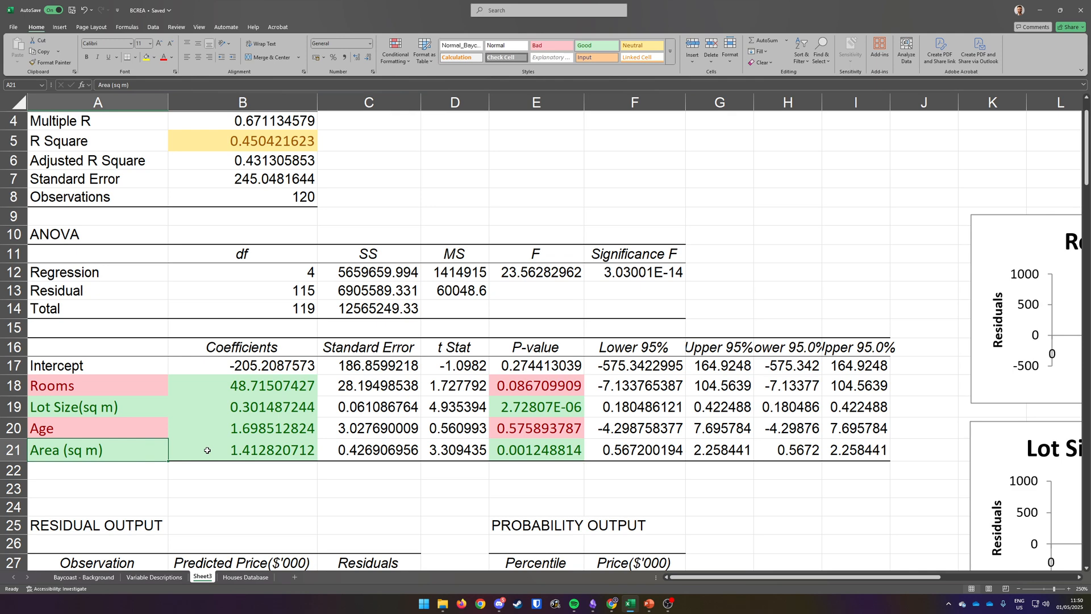
# Step: Save the workbook
pyautogui.scroll(1, 232, 450)
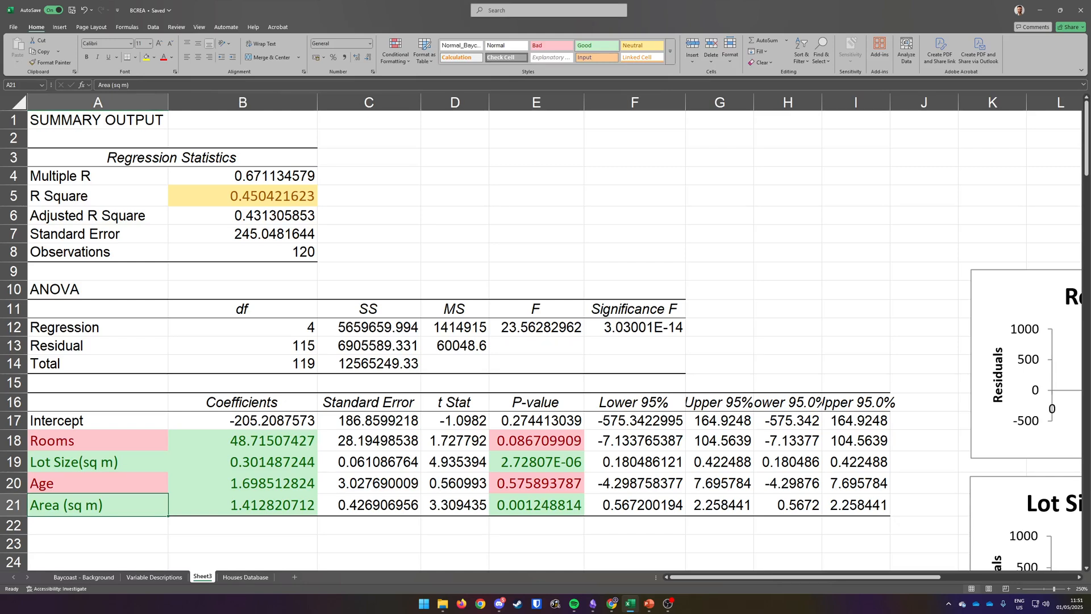
pyautogui.hotkey('alt', 'Tab')
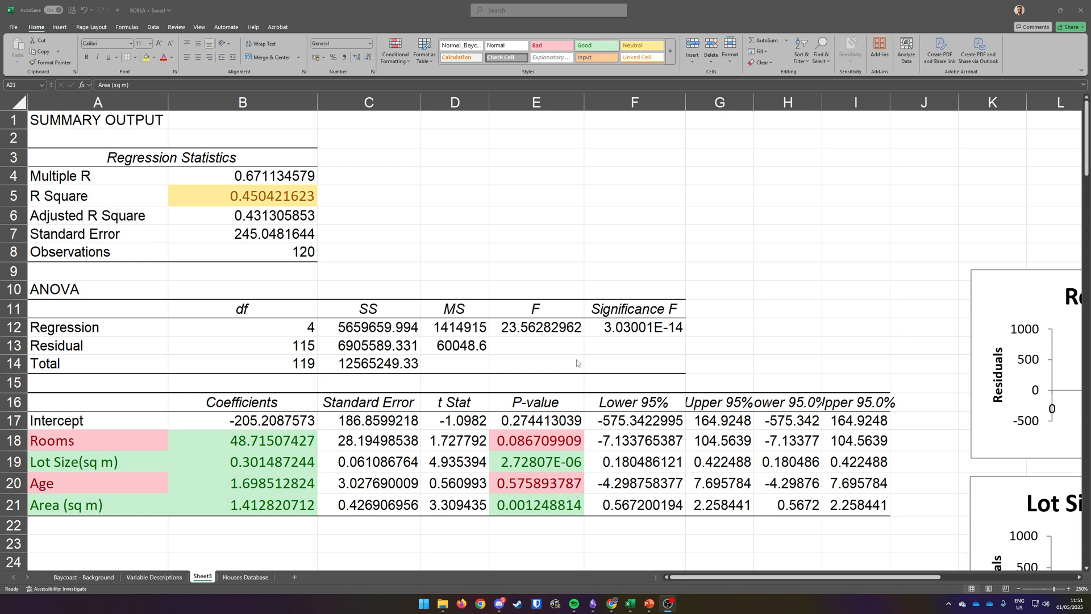
pyautogui.scroll(-1, 576, 363)
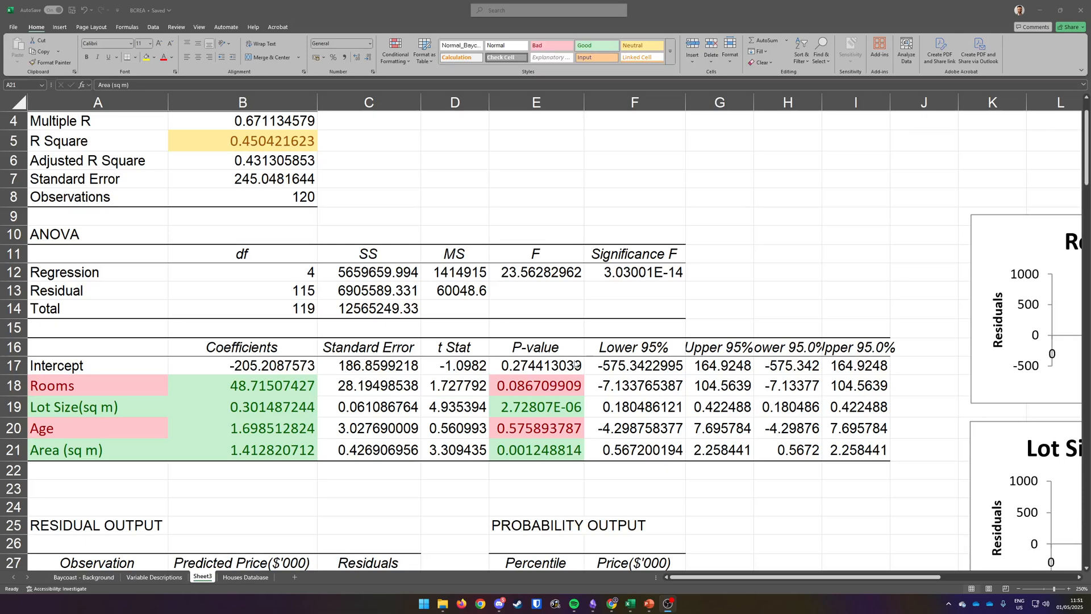
pyautogui.scroll(1, 576, 363)
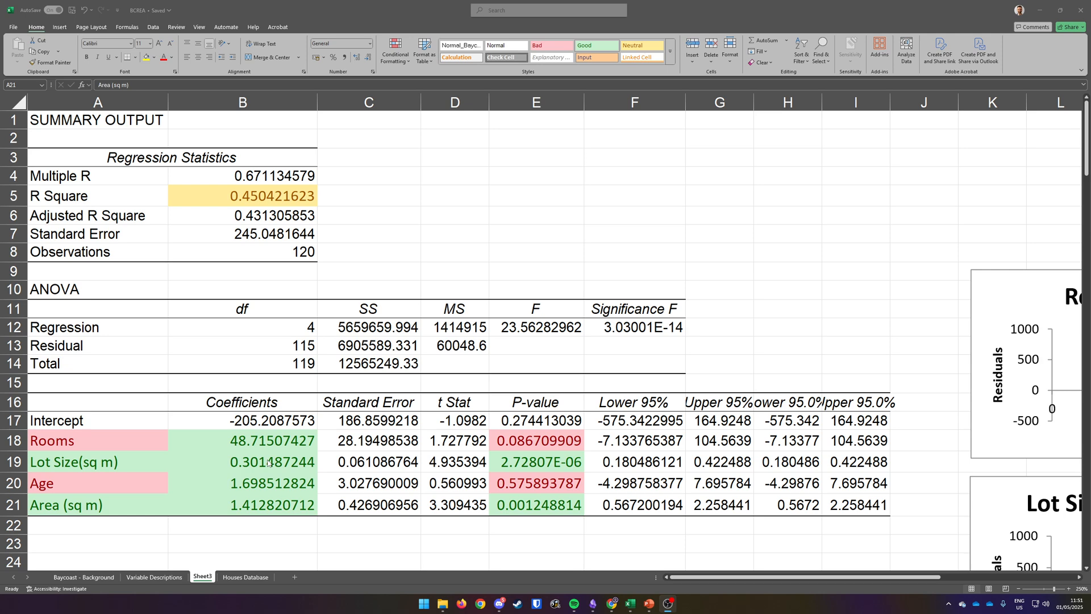
pyautogui.hotkey('ctrl', 's')
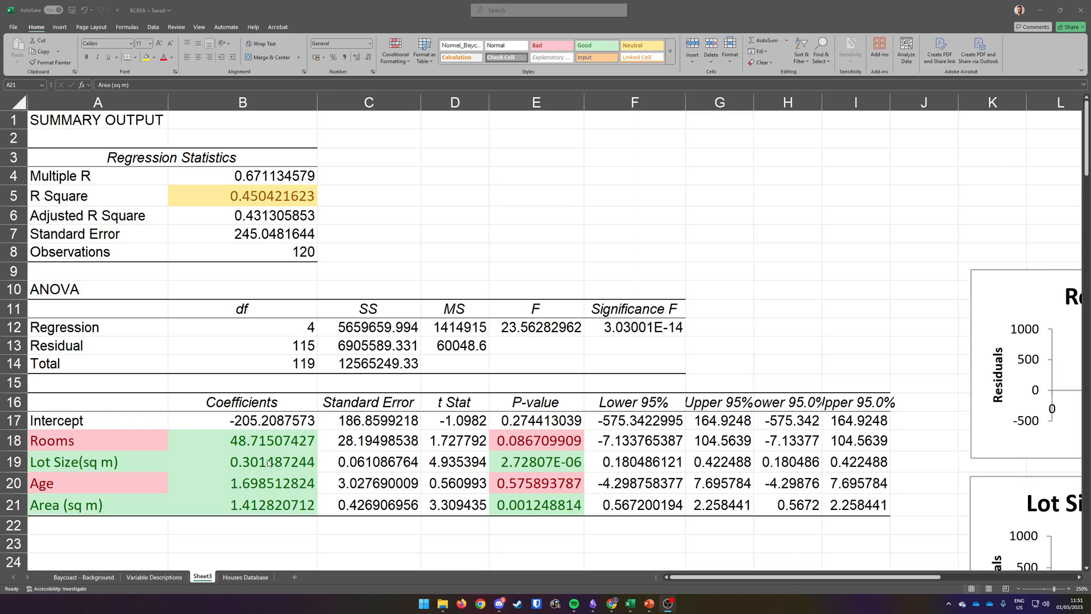